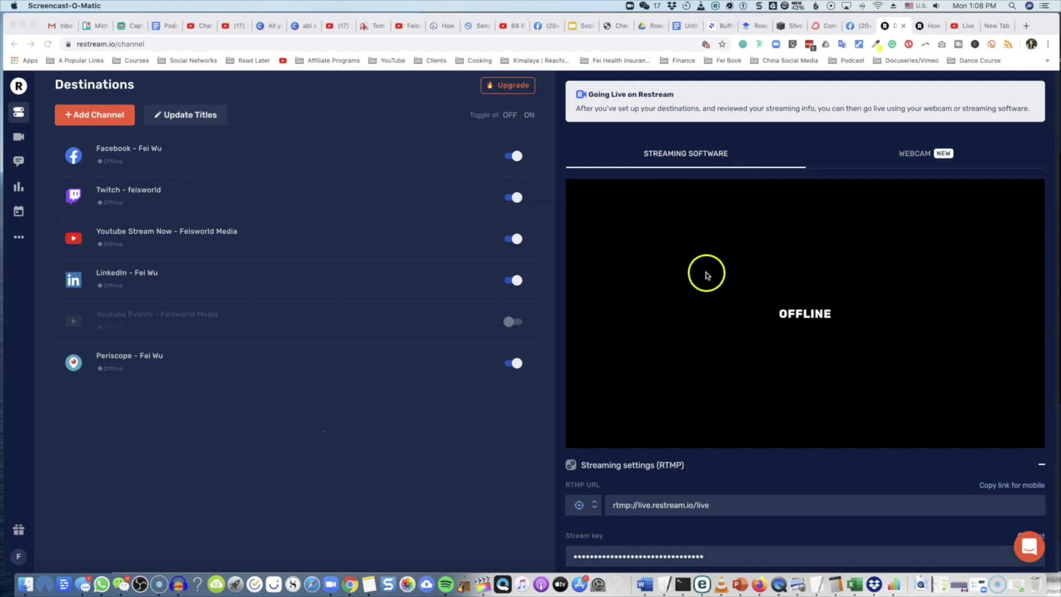
# - Show the webcam streaming option on the Restream channel page
pyautogui.click(915, 157)
pyautogui.click(914, 157)
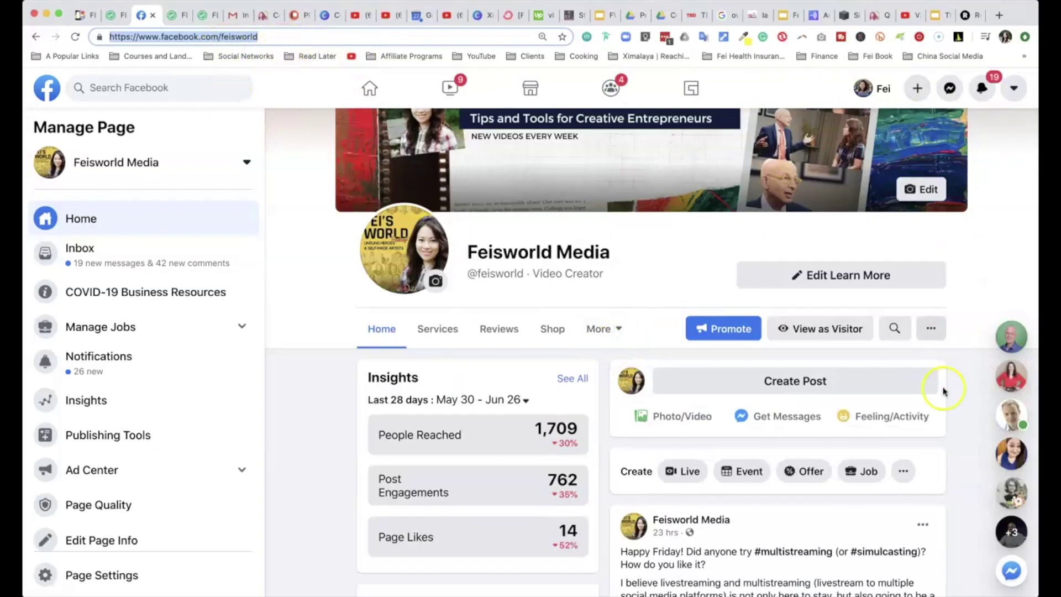
# - Find the June 24 live broadcast on the Feisworld Media Facebook page, then open and pause its video
pyautogui.scroll(-10, 940, 393)
pyautogui.scroll(-4, 934, 399)
pyautogui.scroll(3, 931, 396)
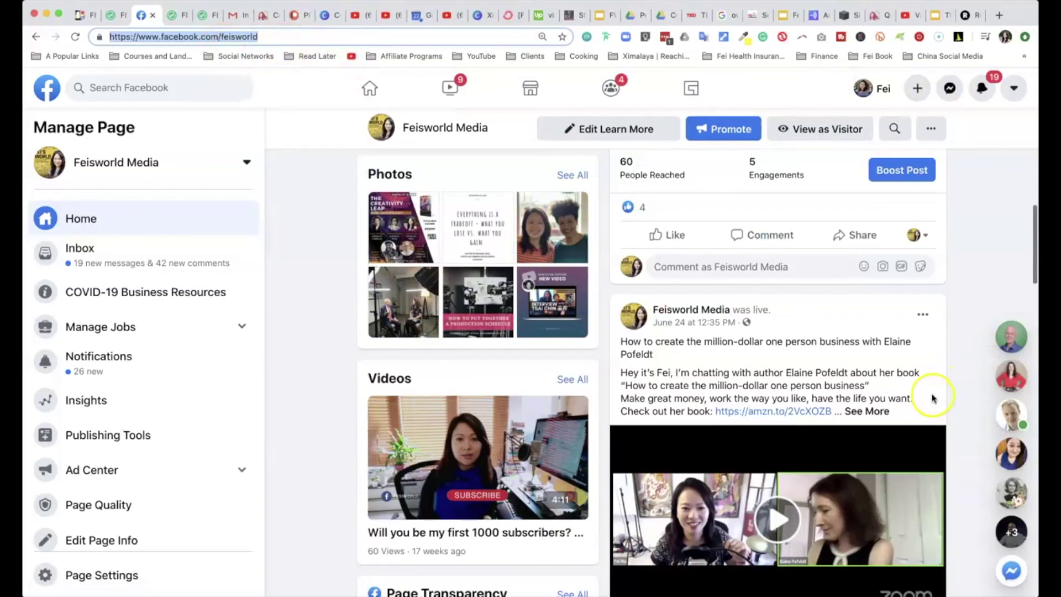
pyautogui.click(781, 442)
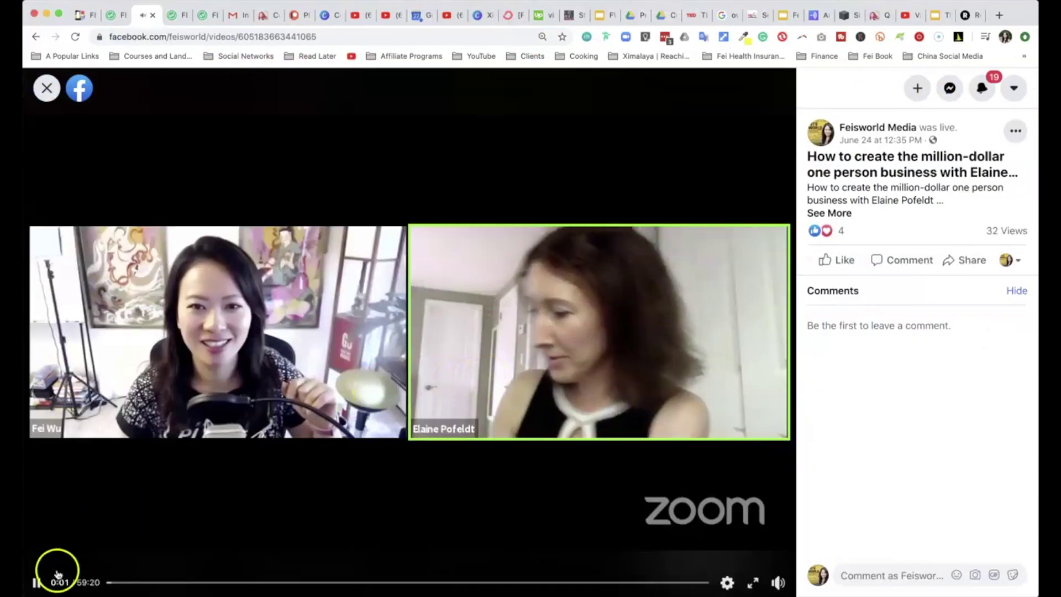
pyautogui.click(38, 581)
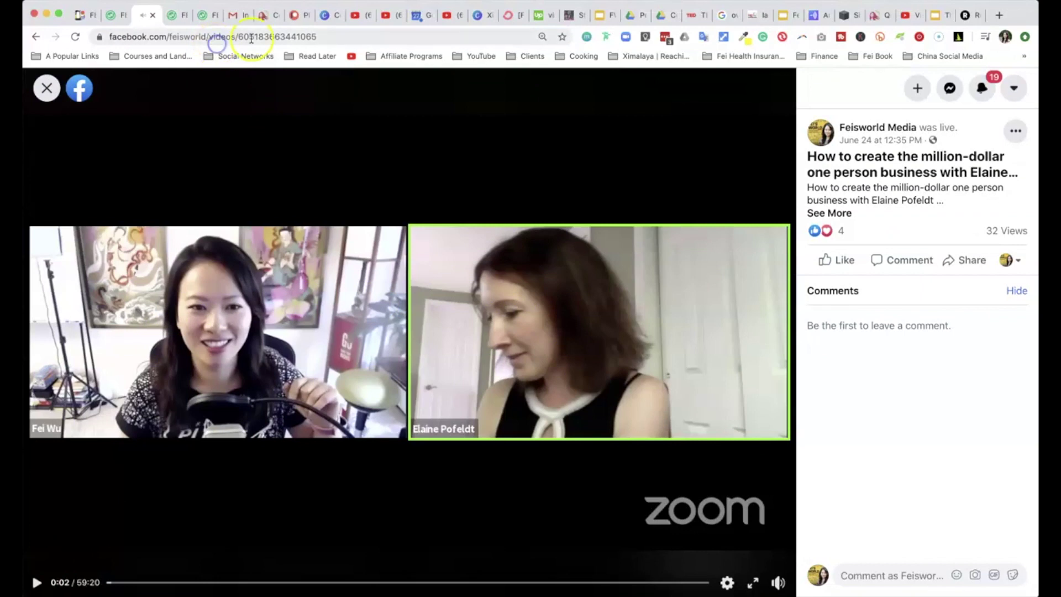
pyautogui.scroll(-3, 932, 459)
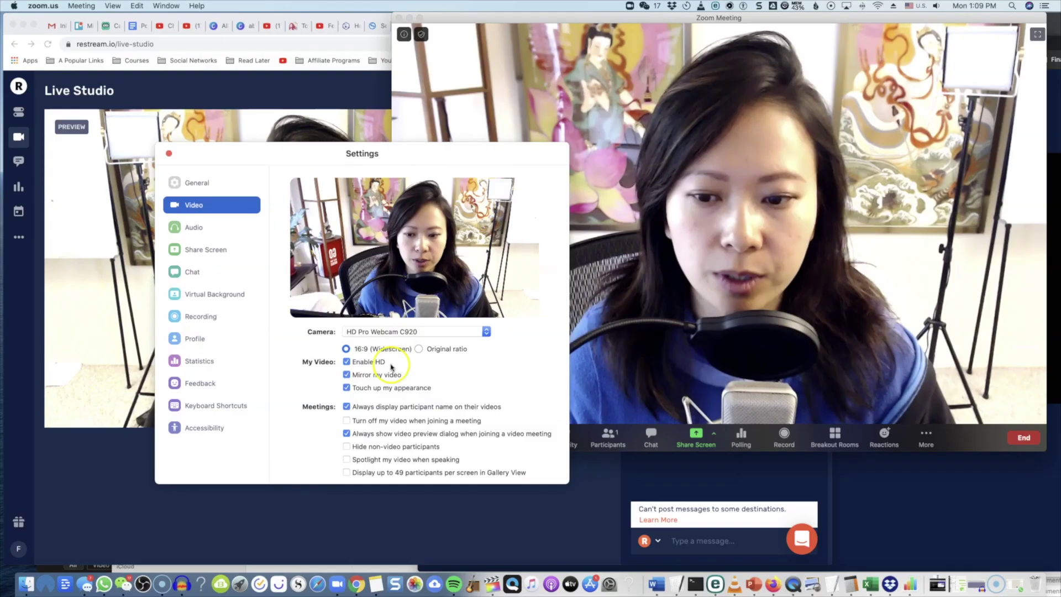
# - Switch HD video off and back on in the Zoom video settings
pyautogui.click(346, 362)
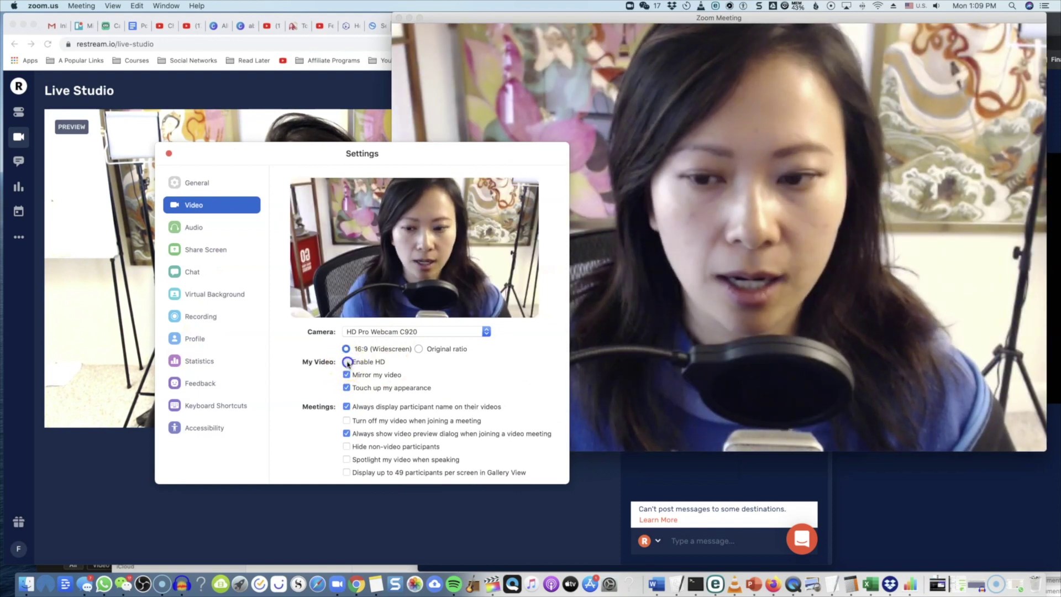
pyautogui.click(348, 363)
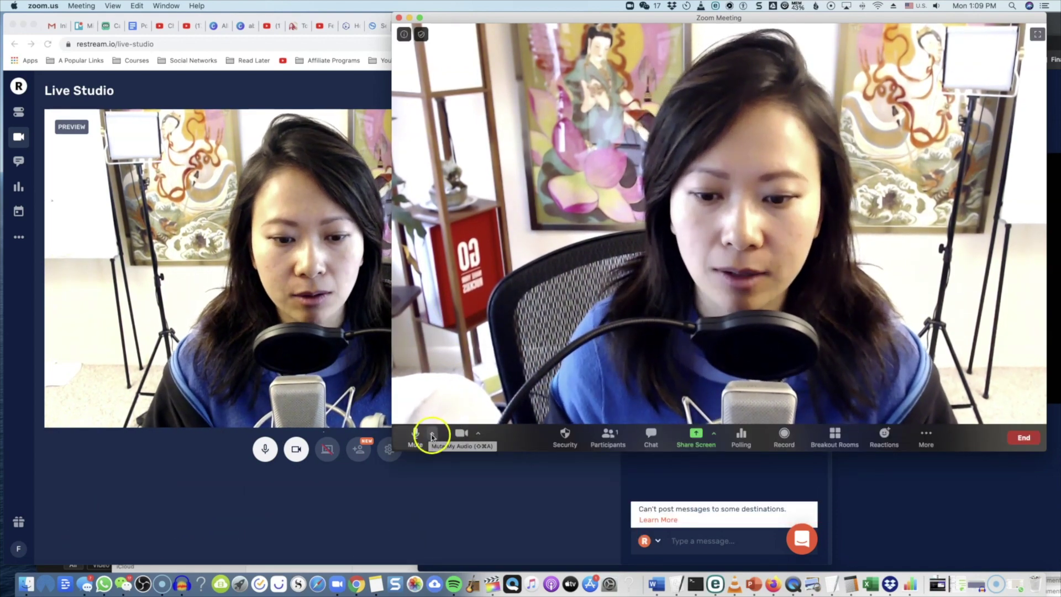
# - Open Zoom's video settings from the meeting, move the window aside and examine the HD, mirror and touch-up options
pyautogui.click(479, 434)
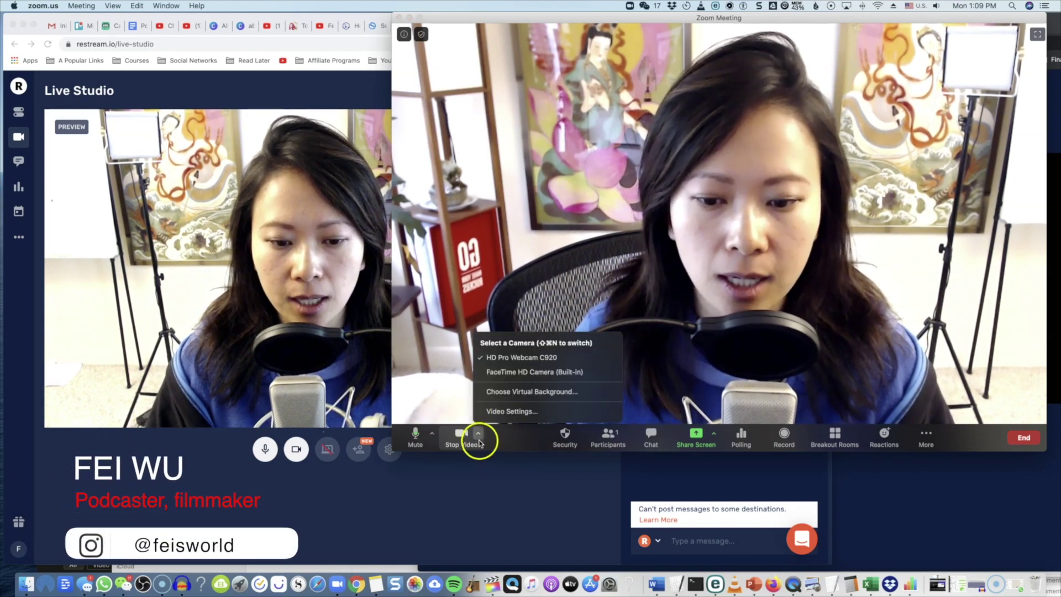
pyautogui.click(525, 410)
pyautogui.moveTo(603, 156); pyautogui.dragTo(434, 164)
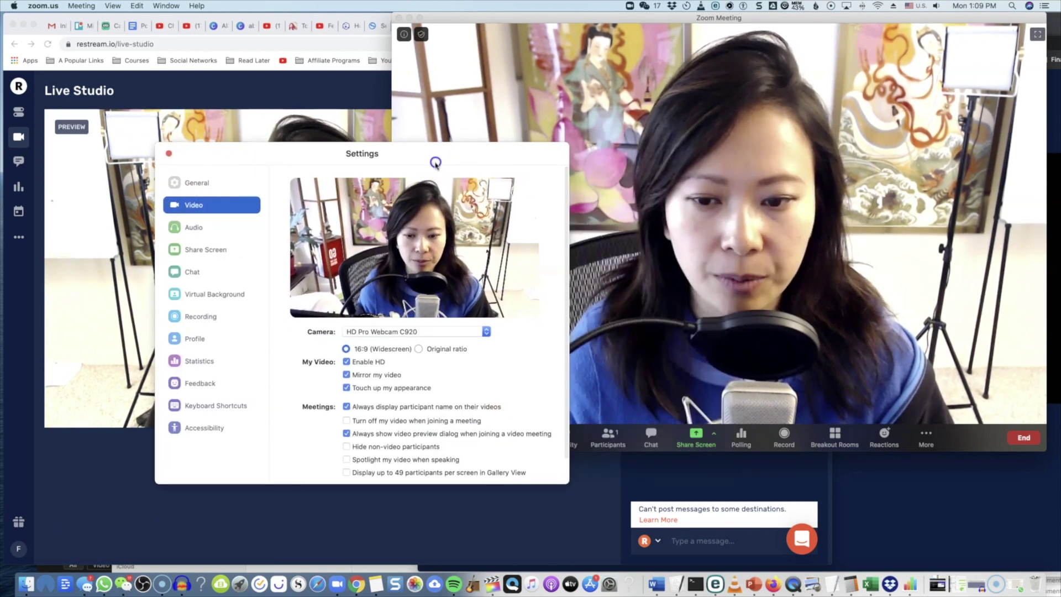
pyautogui.click(346, 362)
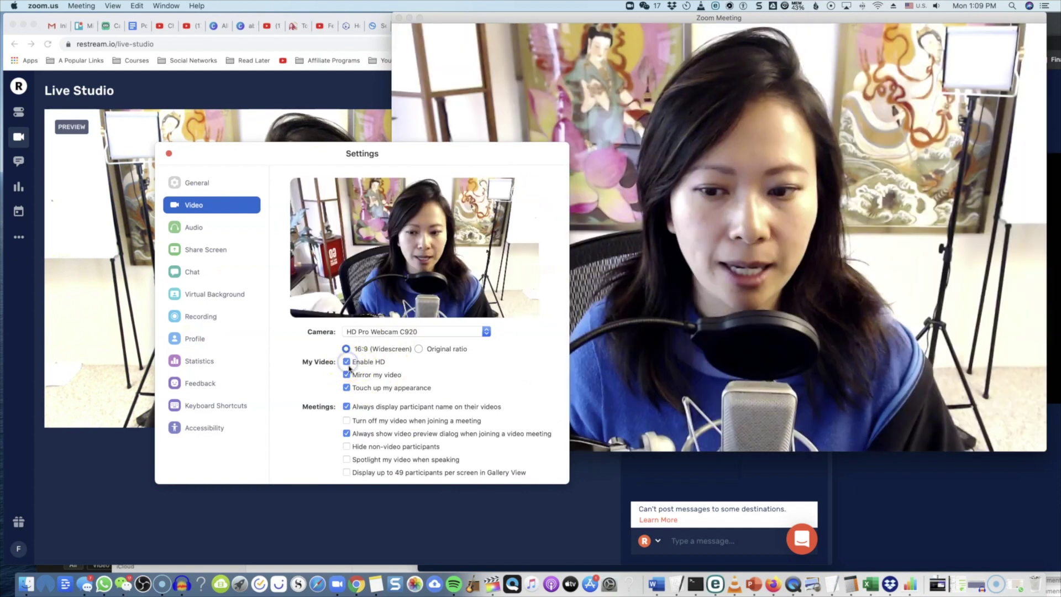
pyautogui.click(380, 365)
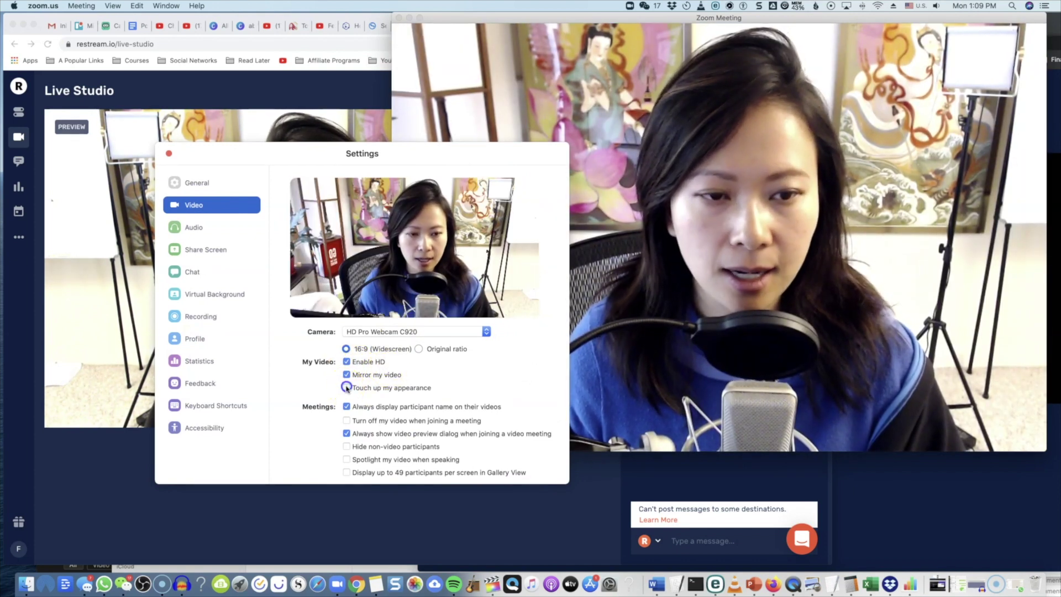
# - Close the Zoom video settings and move the meeting window lower on the desktop
pyautogui.moveTo(430, 146); pyautogui.dragTo(491, 144)
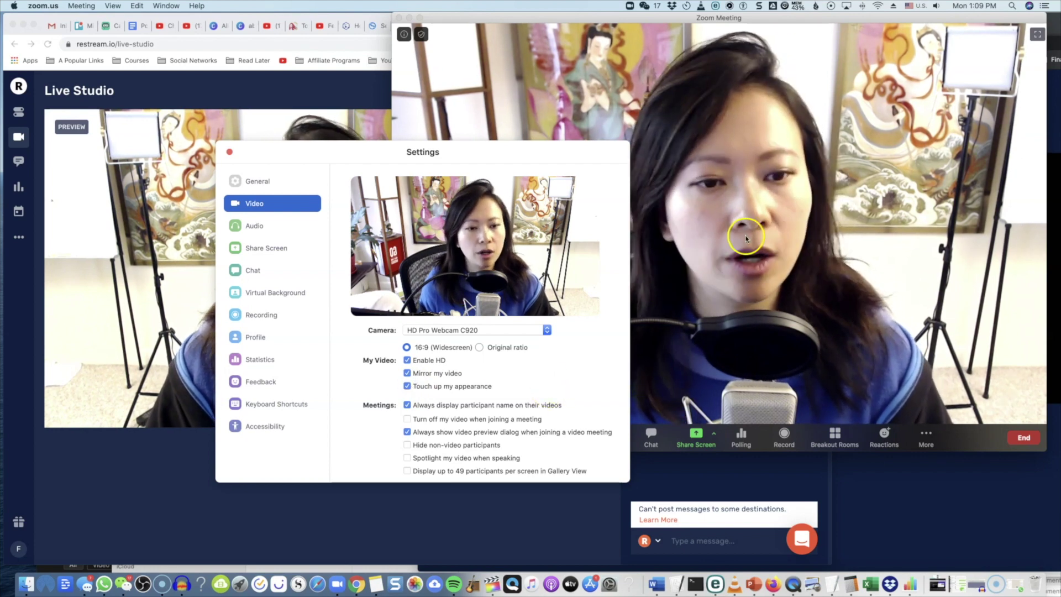
pyautogui.moveTo(510, 152); pyautogui.dragTo(769, 243)
pyautogui.click(504, 246)
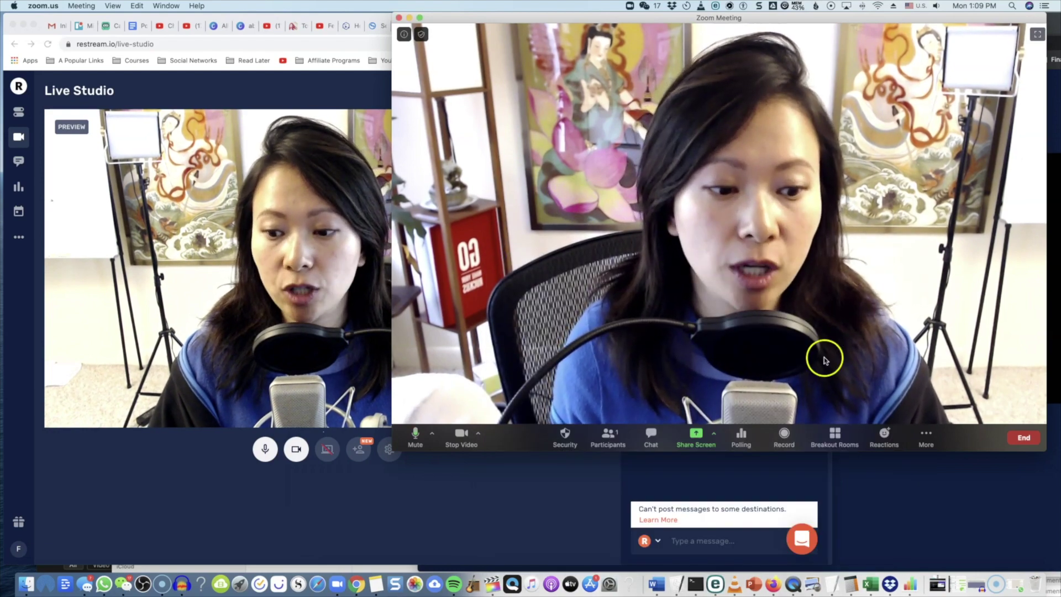
pyautogui.click(453, 16)
pyautogui.moveTo(453, 16); pyautogui.dragTo(442, 284)
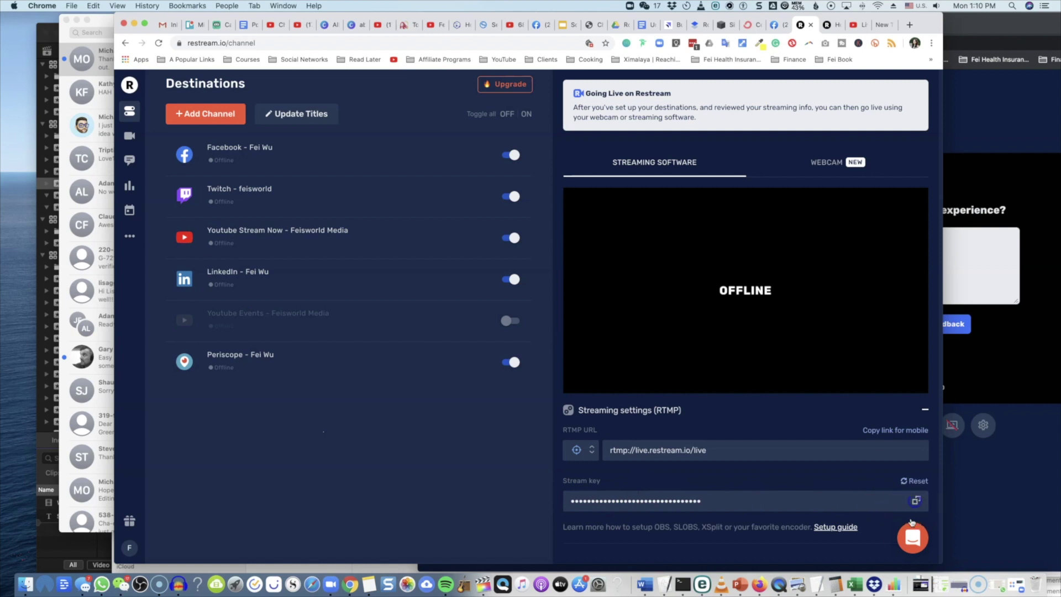
# - Copy the Restream stream key and open the encoder setup guide for Other streaming software
pyautogui.click(916, 500)
pyautogui.click(836, 527)
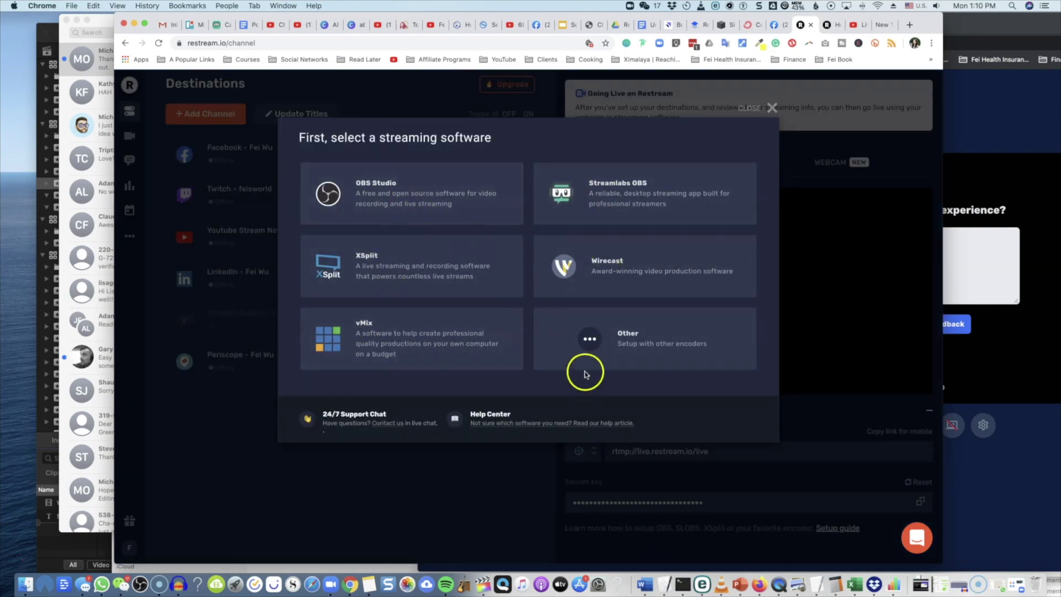
pyautogui.click(646, 350)
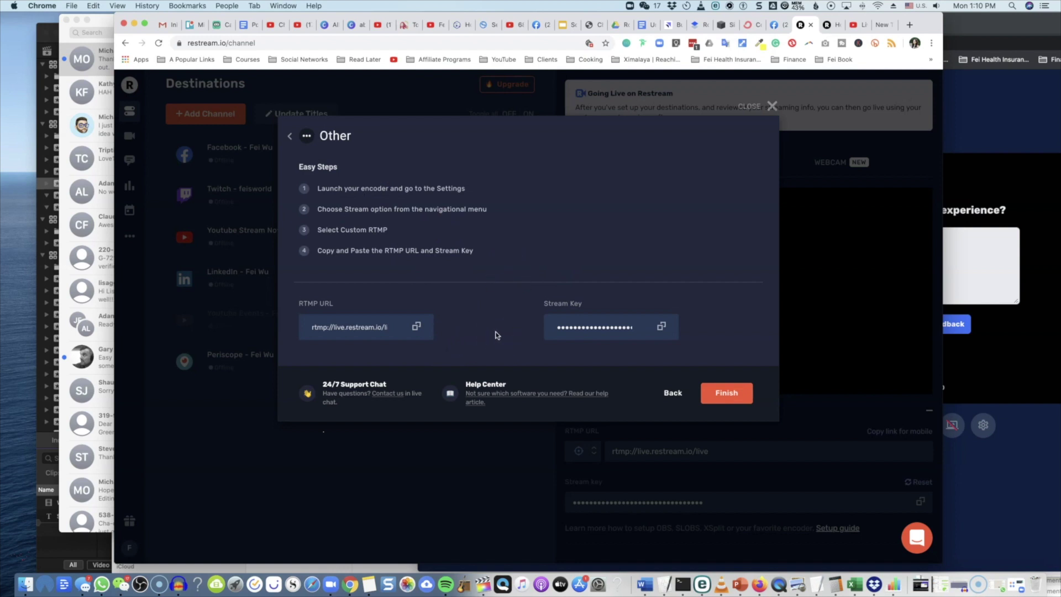
# - Look at the Restream HandBrake article and the Zoom Help Center article on custom live streaming
pyautogui.click(835, 26)
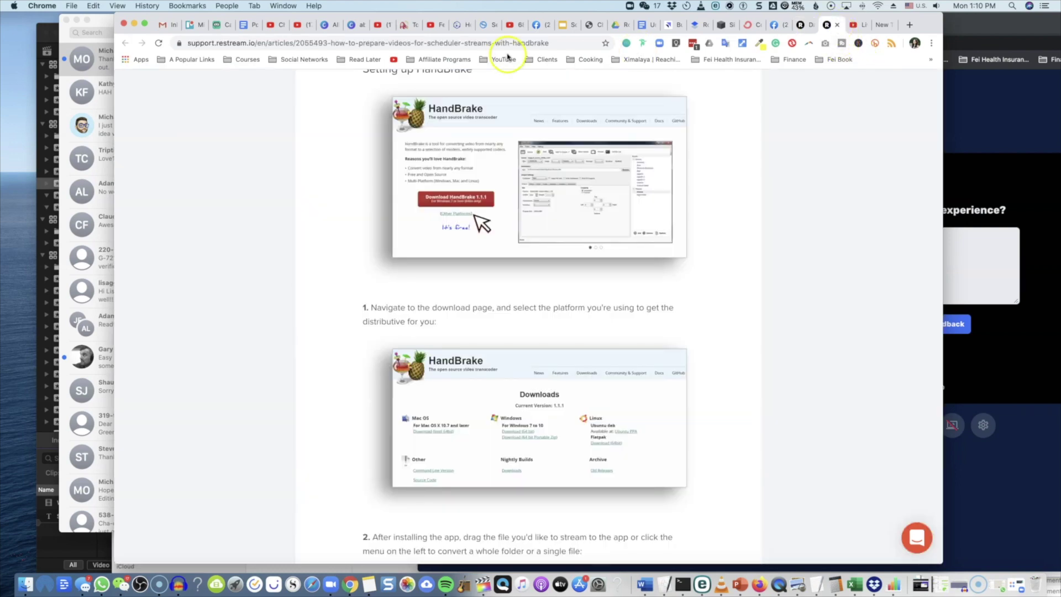
pyautogui.click(522, 43)
pyautogui.click(860, 25)
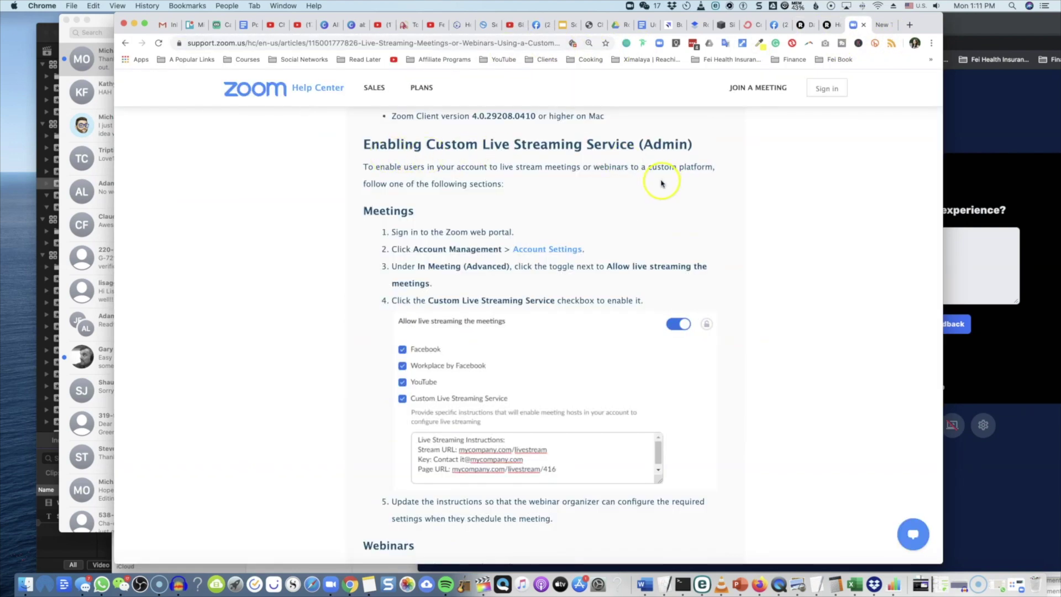
# - Go to zoom.us in the empty browser tab, sign in with the saved account and open account management
pyautogui.click(877, 26)
pyautogui.click(489, 40)
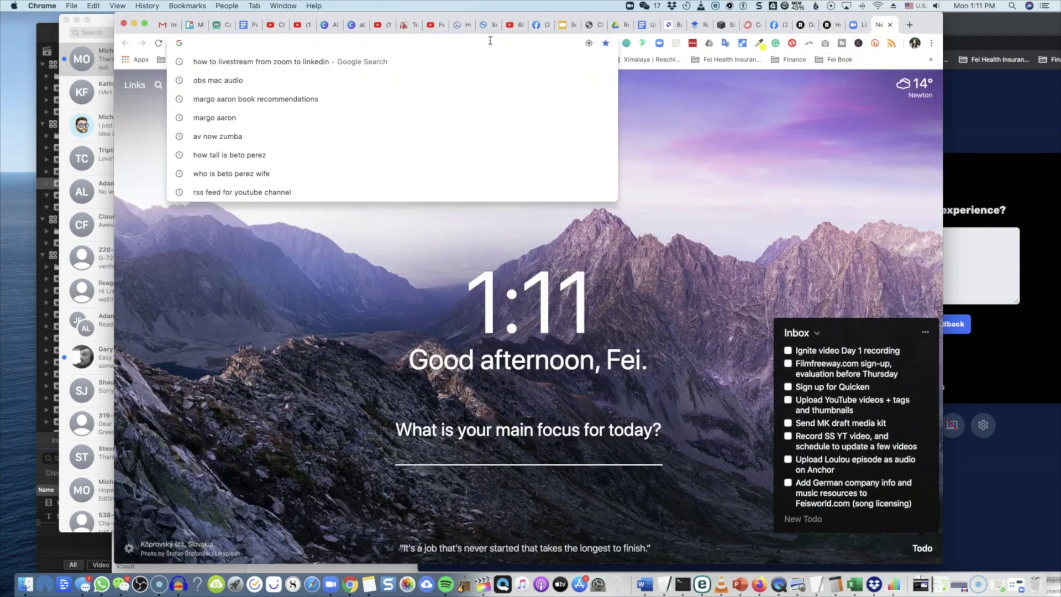
pyautogui.write('zoom.us')
pyautogui.press('Return')
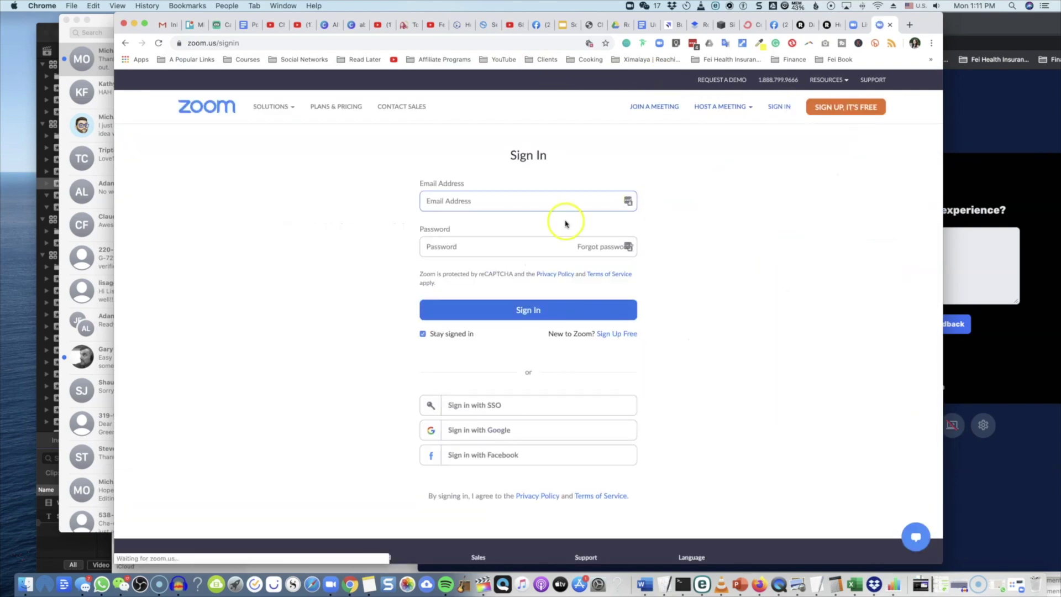
pyautogui.click(533, 203)
pyautogui.press('Return')
pyautogui.click(185, 430)
# - Review the Zoom help article's steps for enabling a custom live streaming service for meetings
pyautogui.click(855, 25)
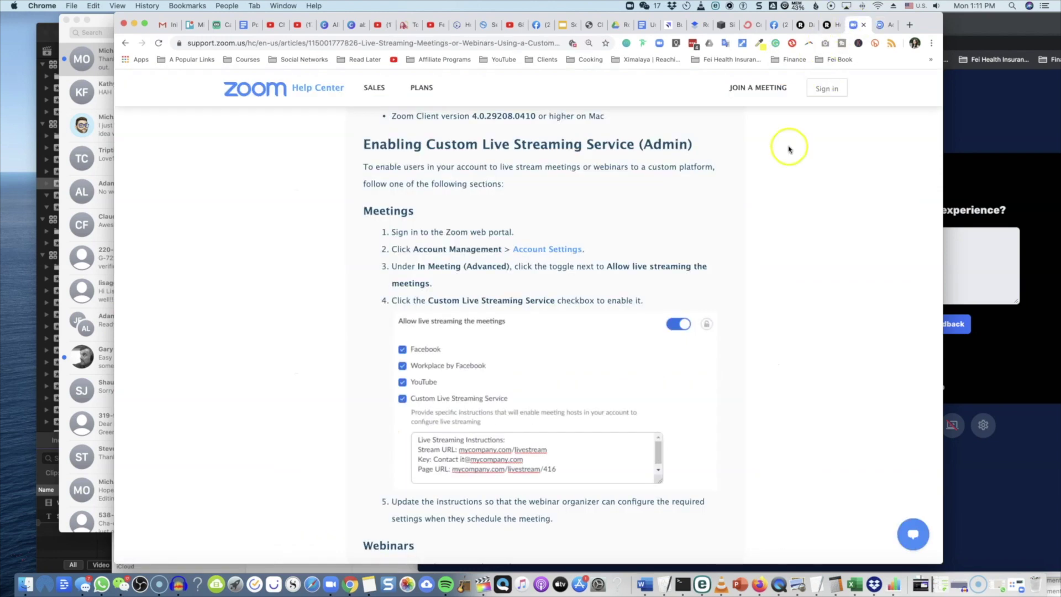
pyautogui.scroll(-4, 779, 287)
pyautogui.scroll(3, 719, 281)
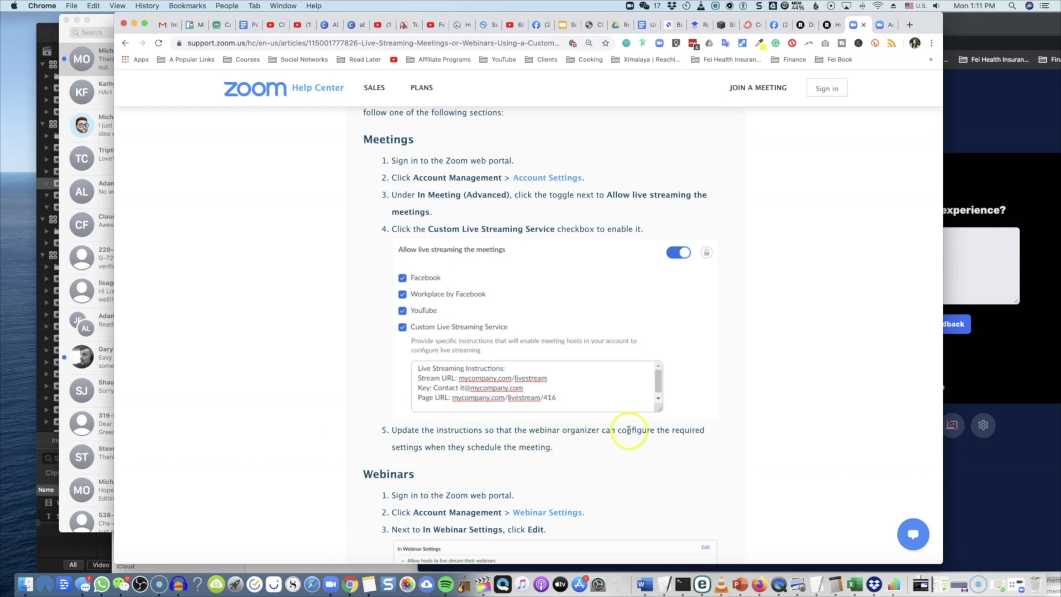
pyautogui.scroll(2, 656, 456)
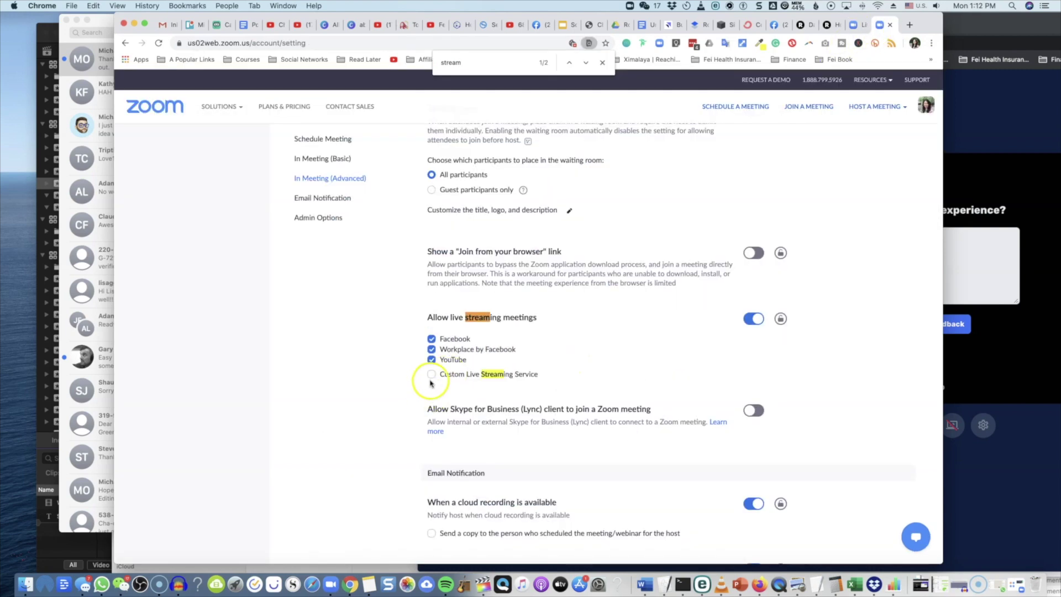
# - Enable Custom Live Streaming Service for meetings in Zoom's advanced in-meeting settings
pyautogui.click(431, 375)
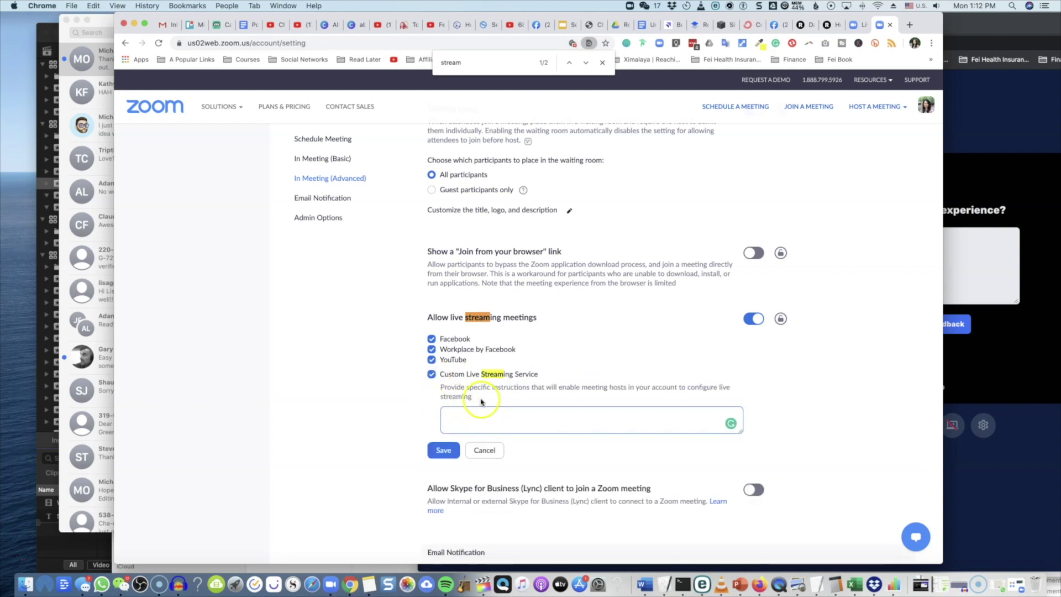
pyautogui.click(800, 24)
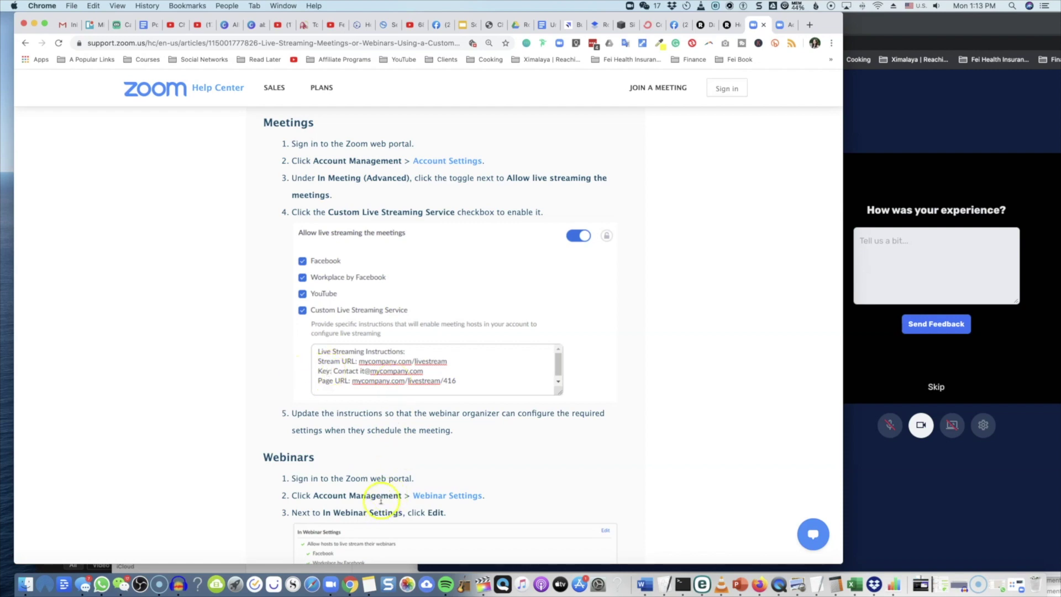
# - Switch to the Zoom app, start a new meeting and choose to go live on a custom live streaming service
pyautogui.click(331, 585)
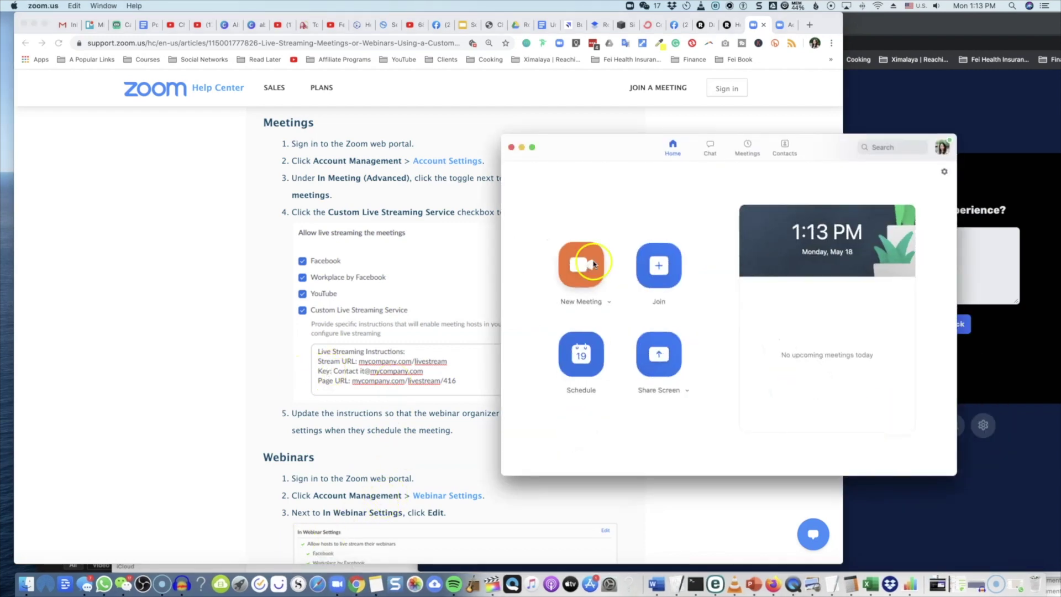
pyautogui.click(593, 264)
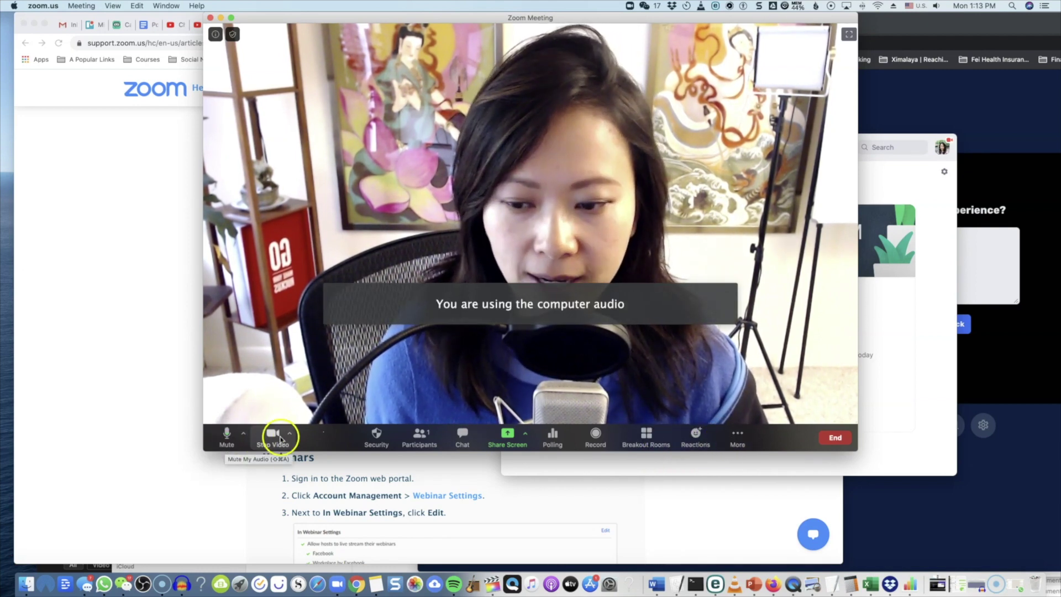
pyautogui.click(738, 443)
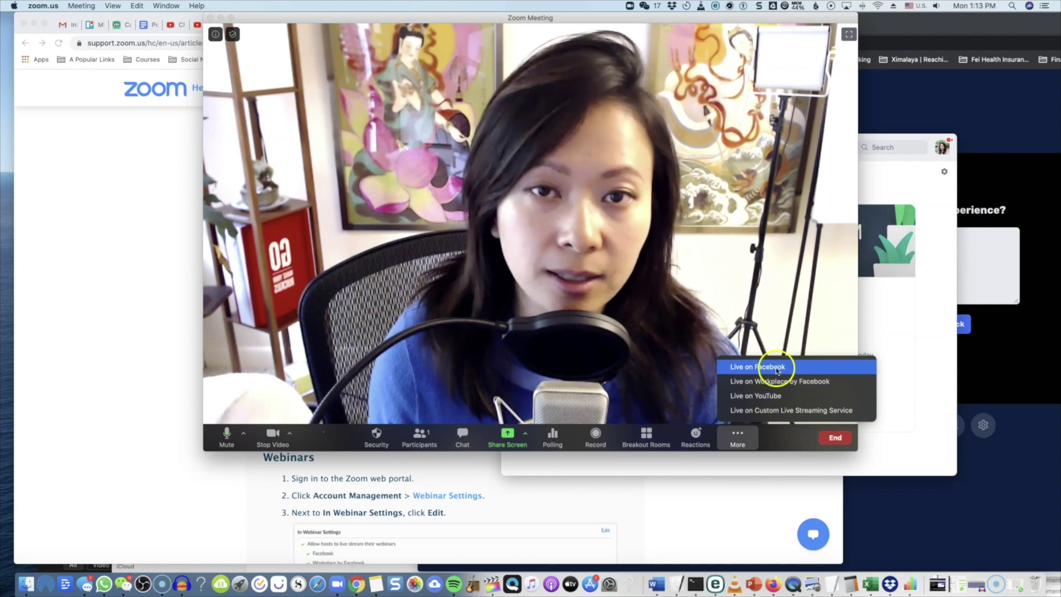
pyautogui.click(782, 409)
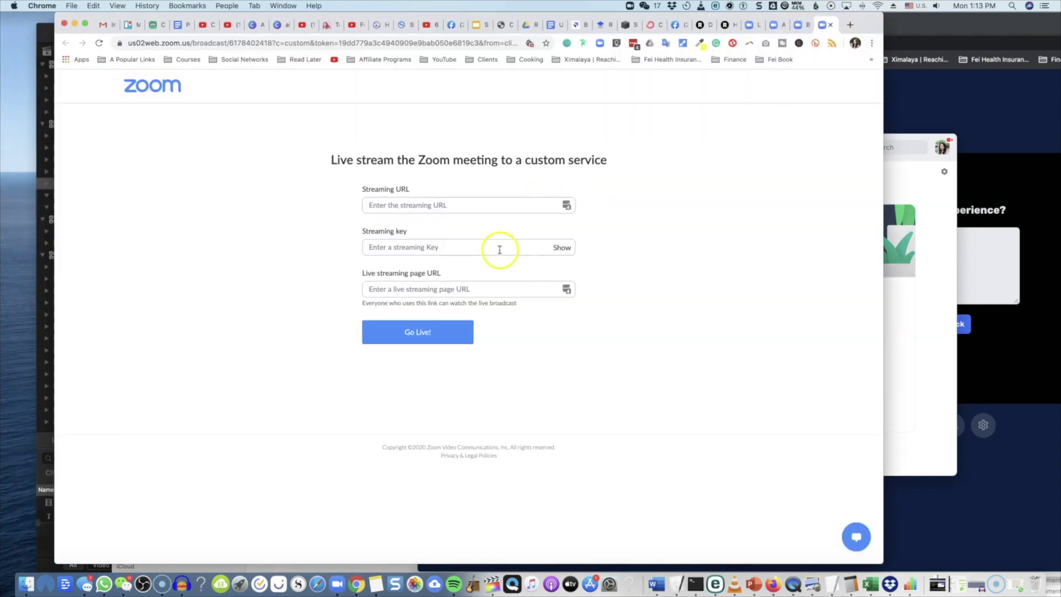
# - Separate the Zoom custom streaming form into its own window and place it beside Restream's RTMP URL and stream key details
pyautogui.click(467, 206)
pyautogui.click(680, 271)
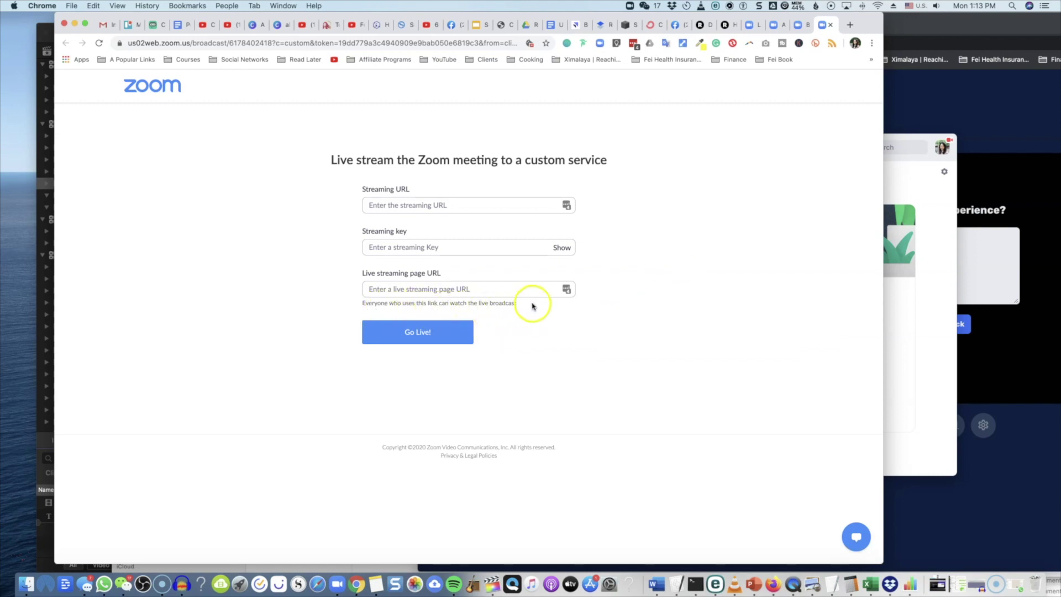
pyautogui.click(425, 205)
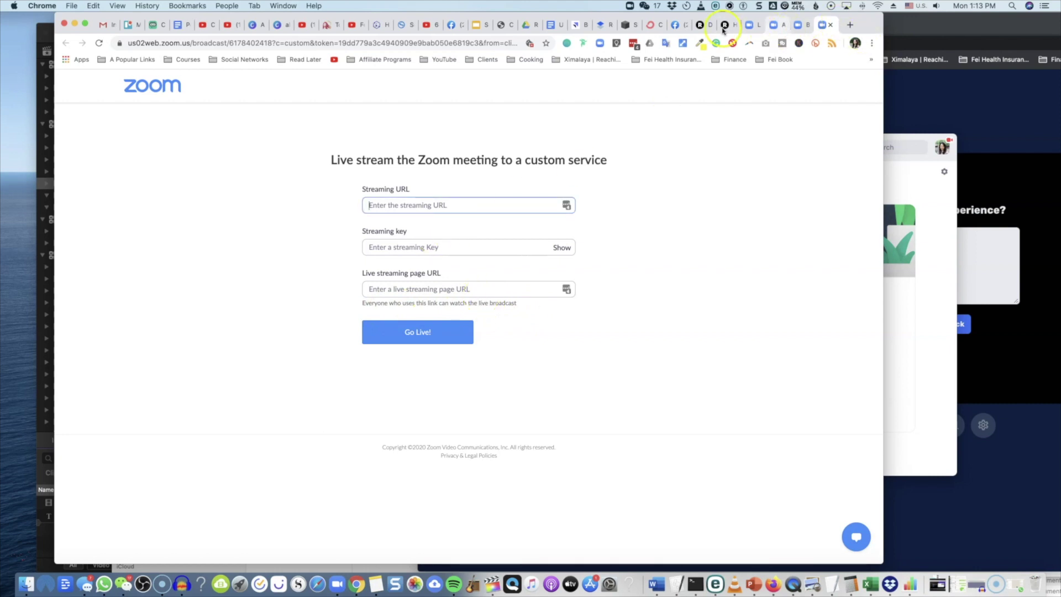
pyautogui.click(724, 25)
pyautogui.click(773, 26)
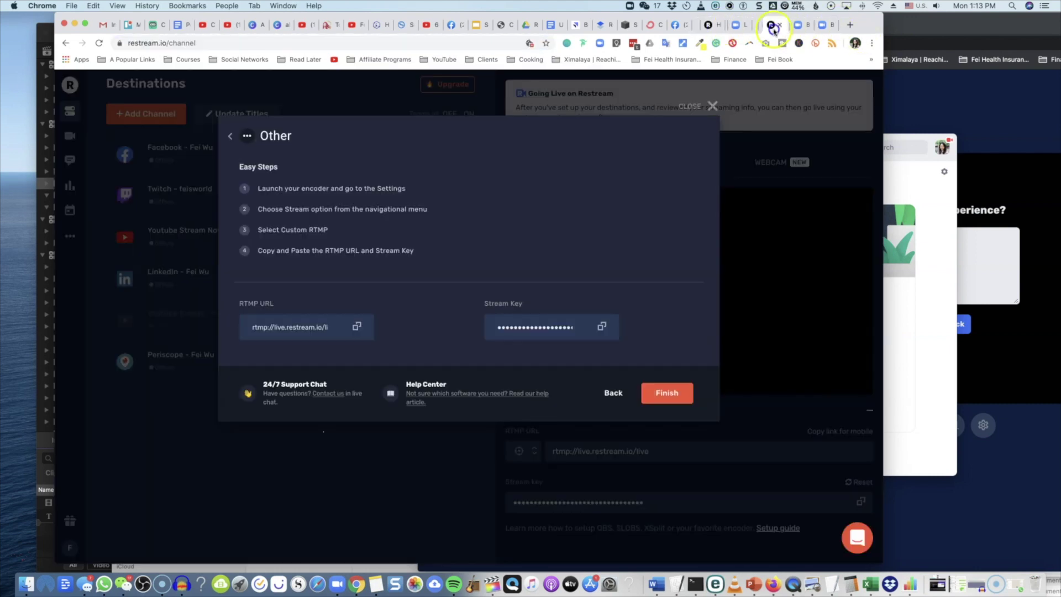
pyautogui.click(798, 25)
pyautogui.moveTo(797, 24); pyautogui.dragTo(387, 50)
pyautogui.moveTo(877, 20); pyautogui.dragTo(715, 16)
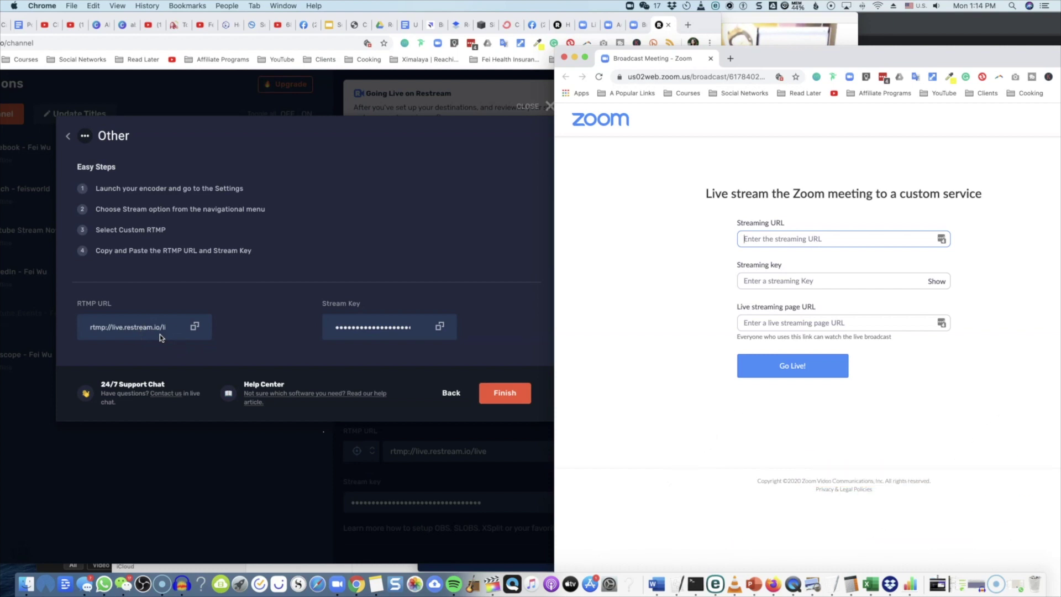
# - Enter Restream's RTMP URL rtmp://live.restream.io/live and the stream key in Zoom's custom streaming form and activate the live streaming page URL field
pyautogui.moveTo(78, 303)
pyautogui.mouseDown()
pyautogui.moveTo(107, 308)
pyautogui.moveTo(102, 334)
pyautogui.mouseUp()
pyautogui.click(796, 329)
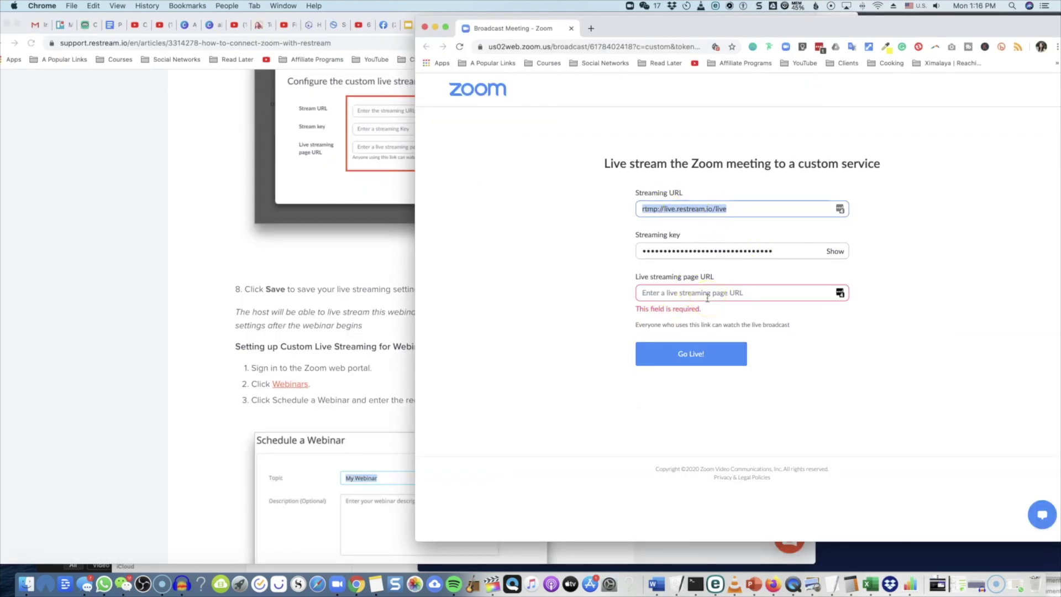
pyautogui.click(732, 298)
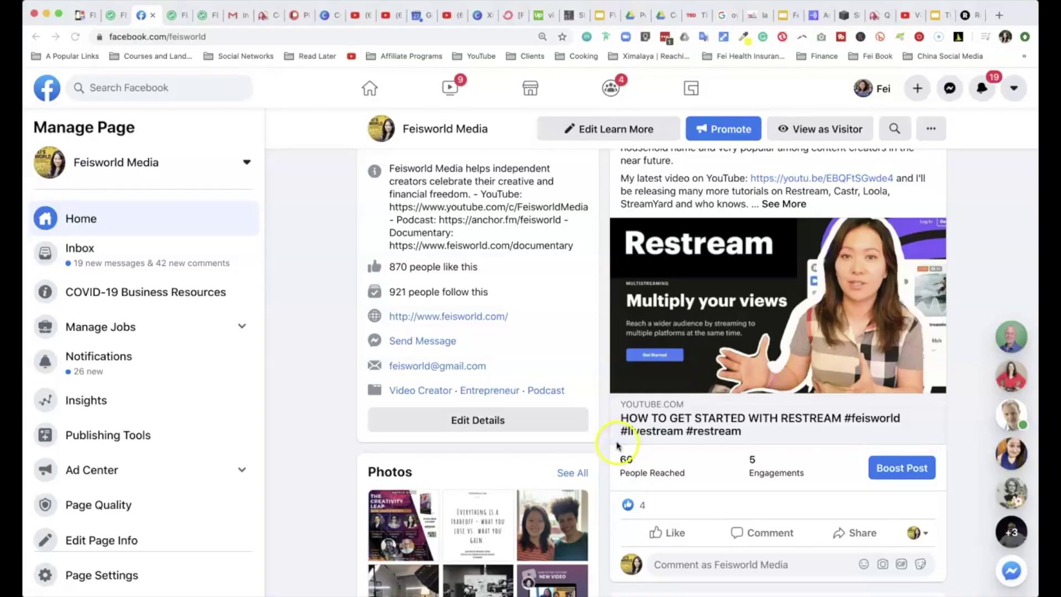
# - Return to the start of the Feisworld Media Facebook page and select its web address as the example live streaming page URL
pyautogui.scroll(6, 601, 441)
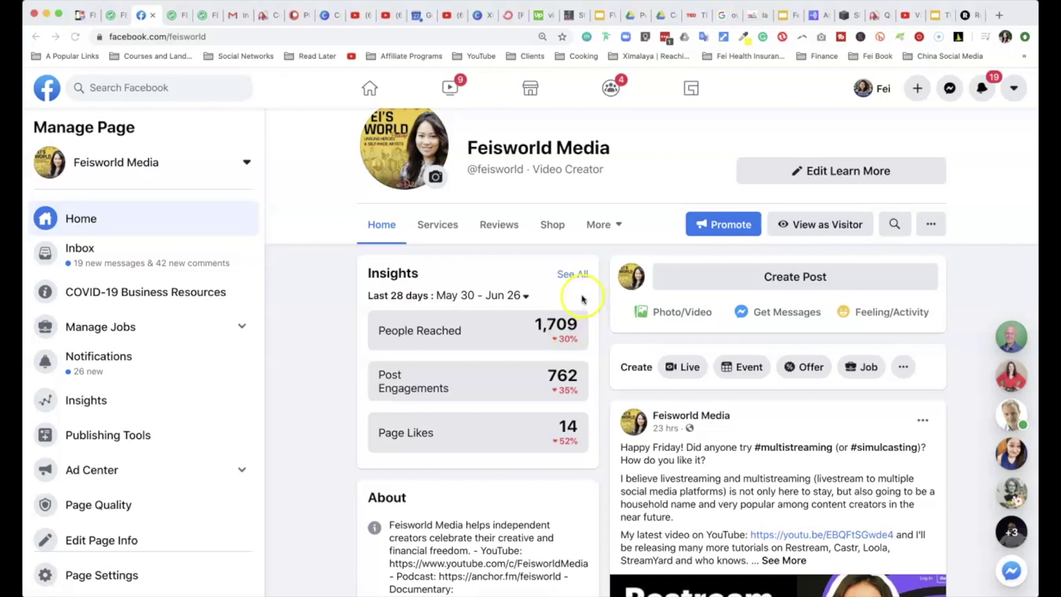
pyautogui.scroll(4, 583, 301)
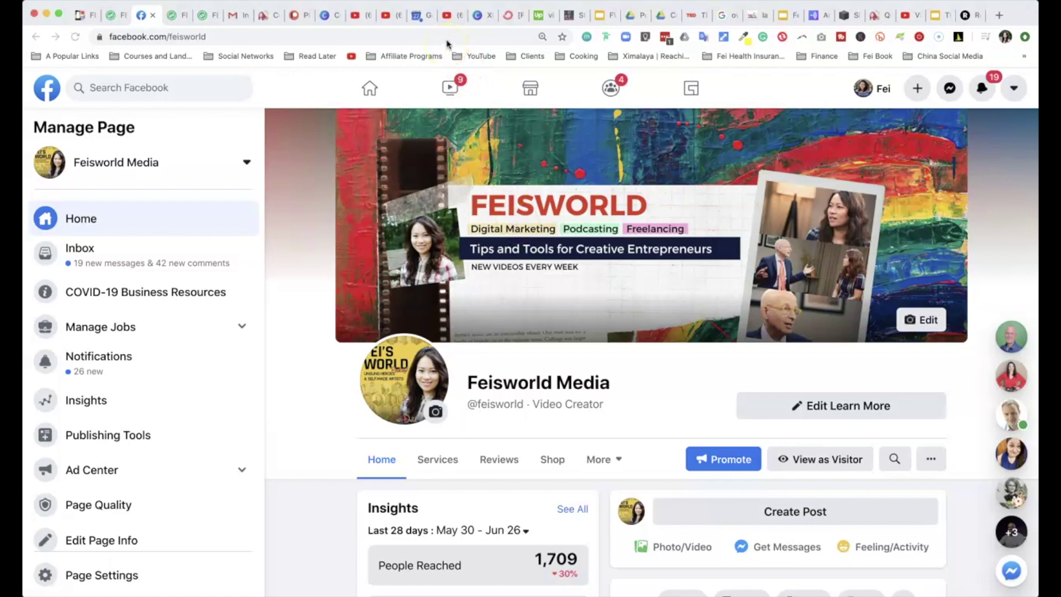
pyautogui.click(290, 37)
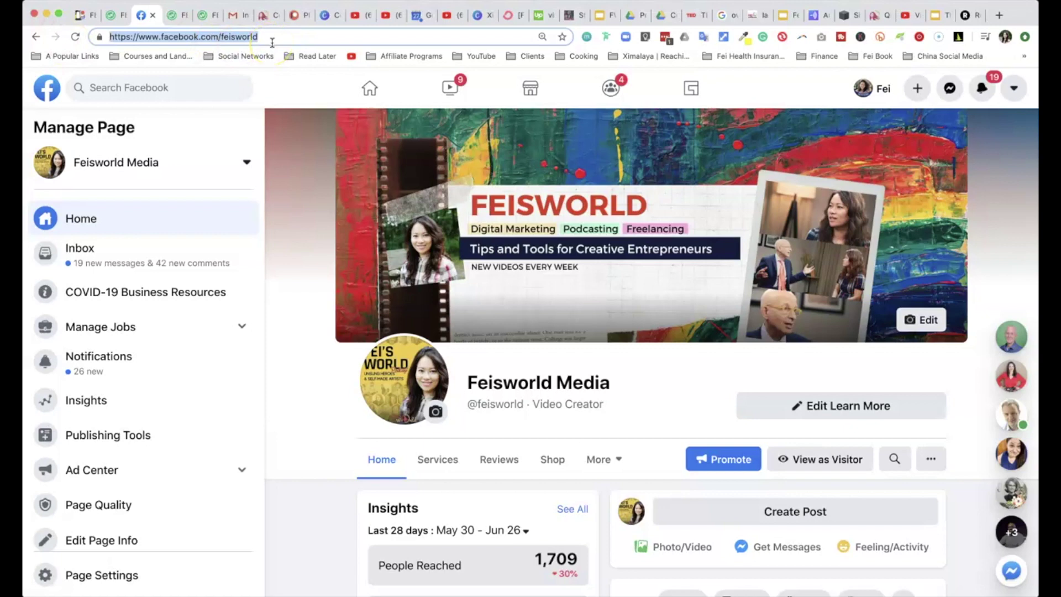
# - Open the June 24 live video from the Facebook page's posts, pause it, highlight the video ID in its address and close the video
pyautogui.scroll(-3, 273, 40)
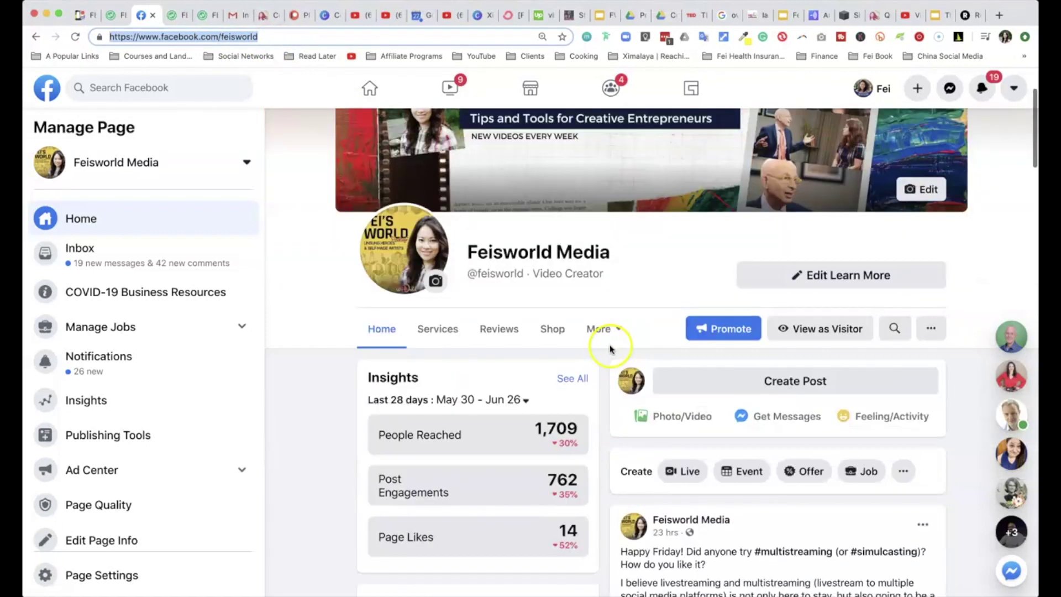
pyautogui.scroll(-15, 943, 389)
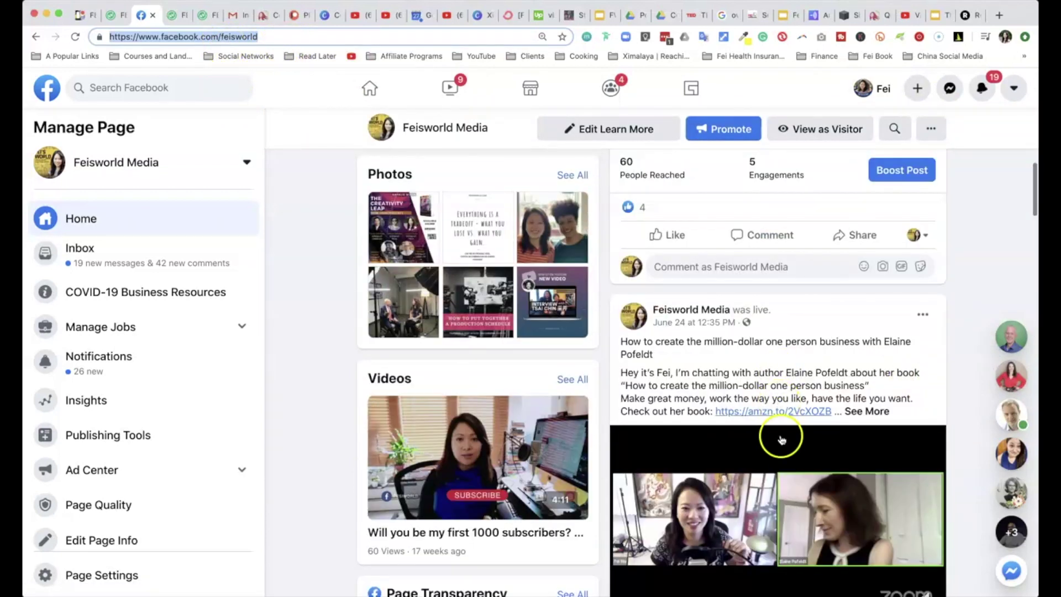
pyautogui.click(782, 442)
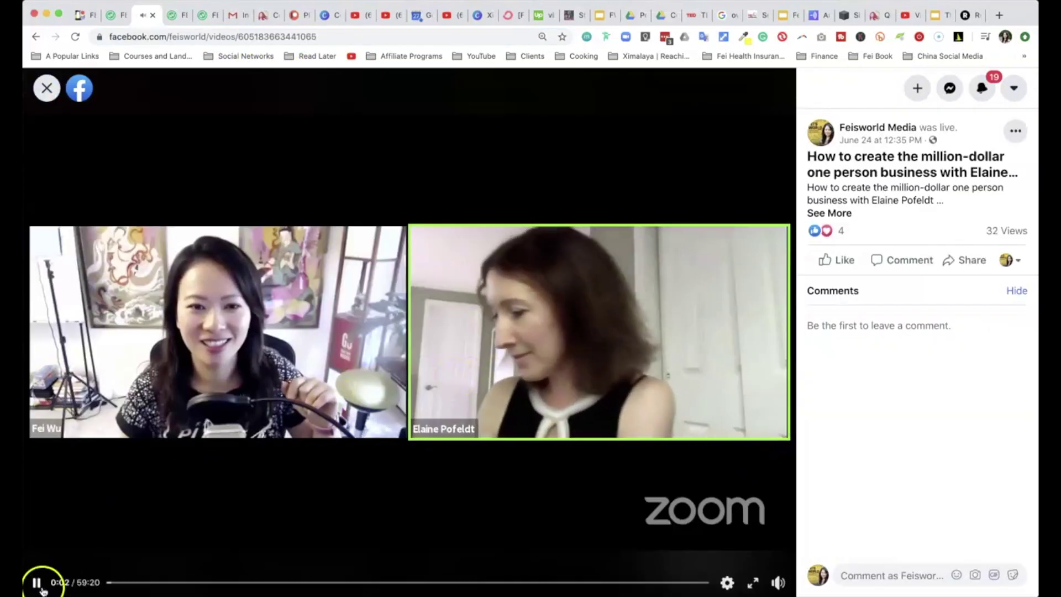
pyautogui.click(579, 344)
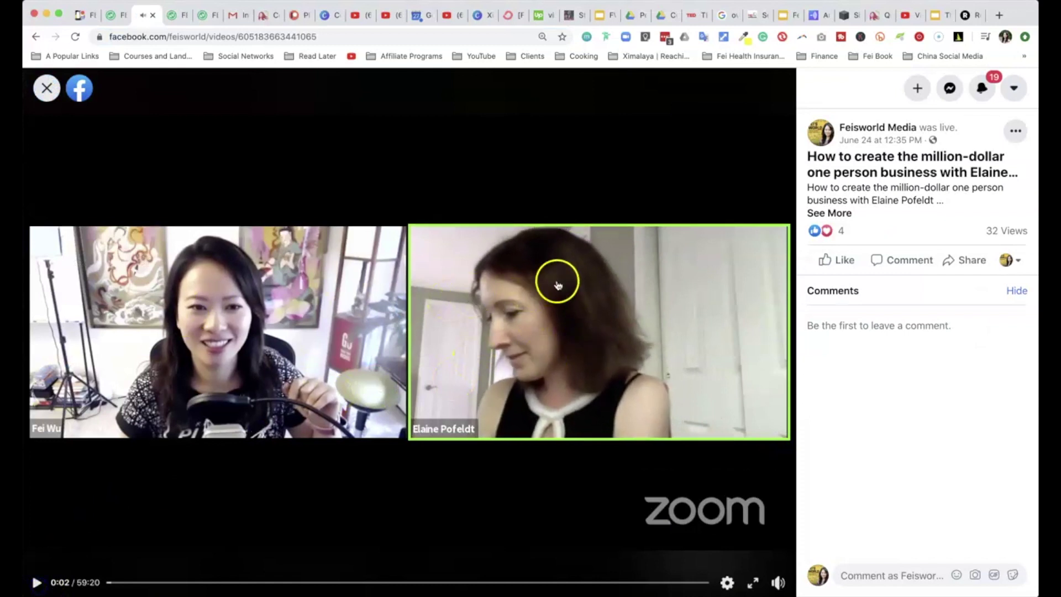
pyautogui.click(255, 37)
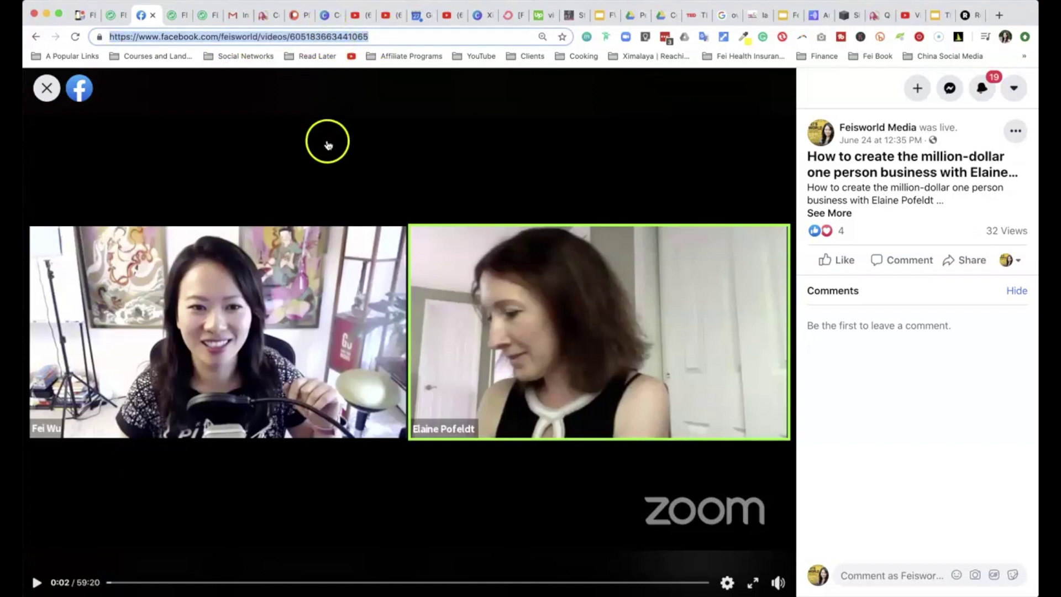
pyautogui.doubleClick(348, 37)
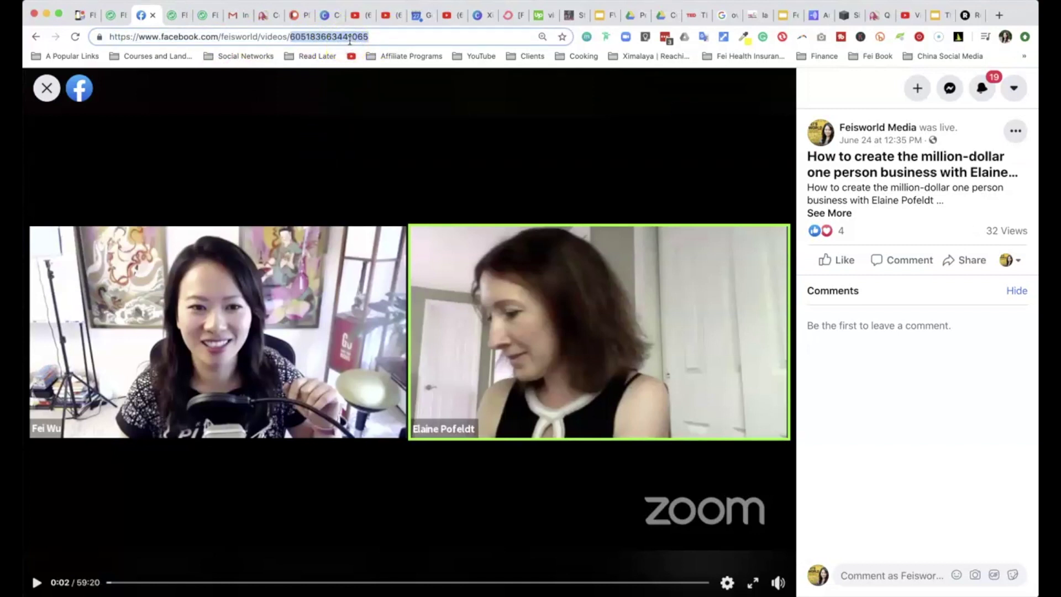
pyautogui.click(46, 88)
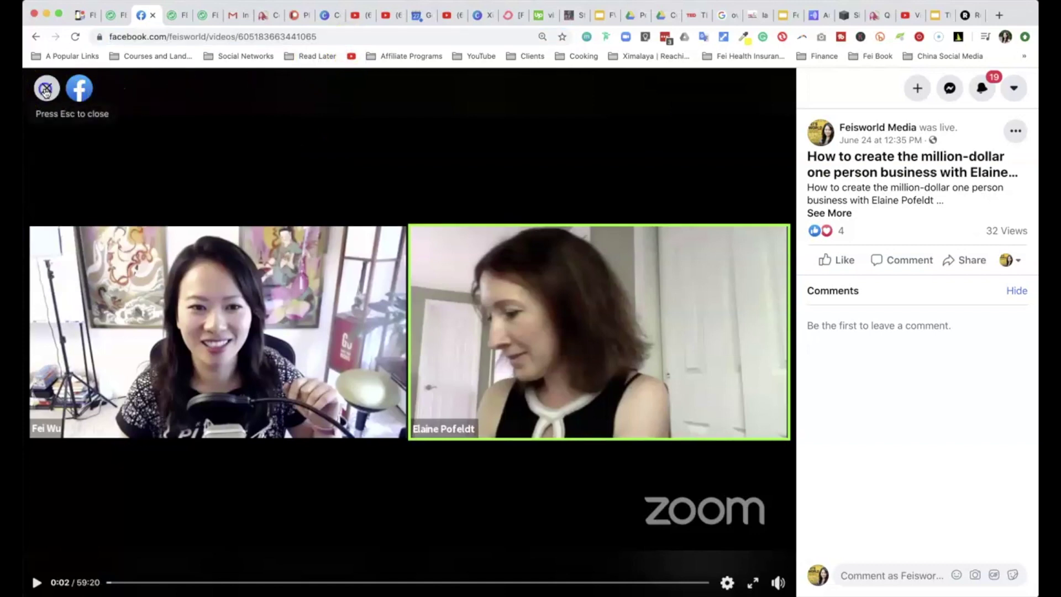
# - Go to the website page feisworld.com/livestream
pyautogui.click(105, 37)
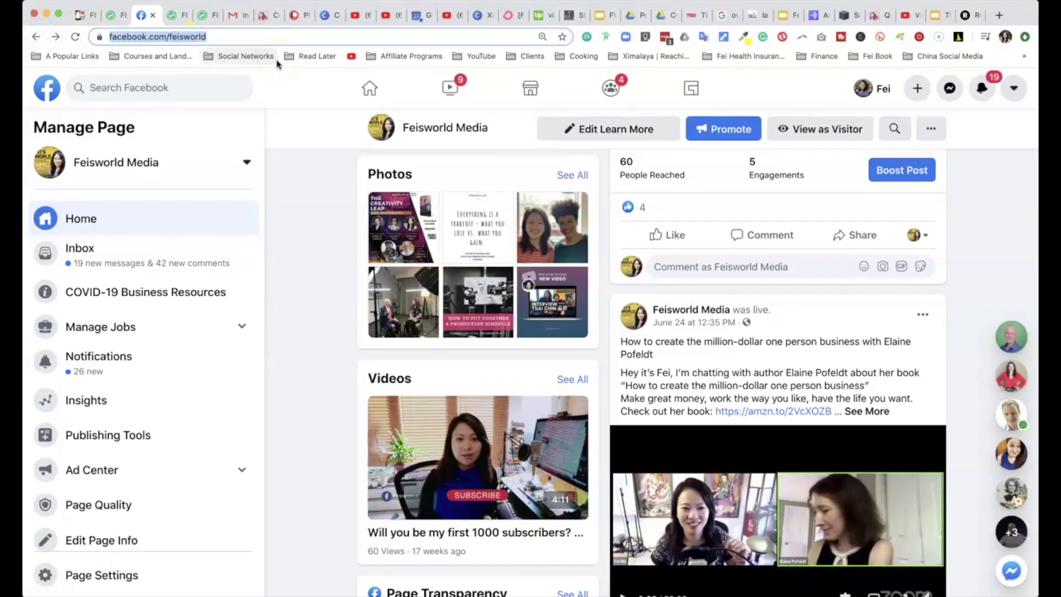
pyautogui.write('feis')
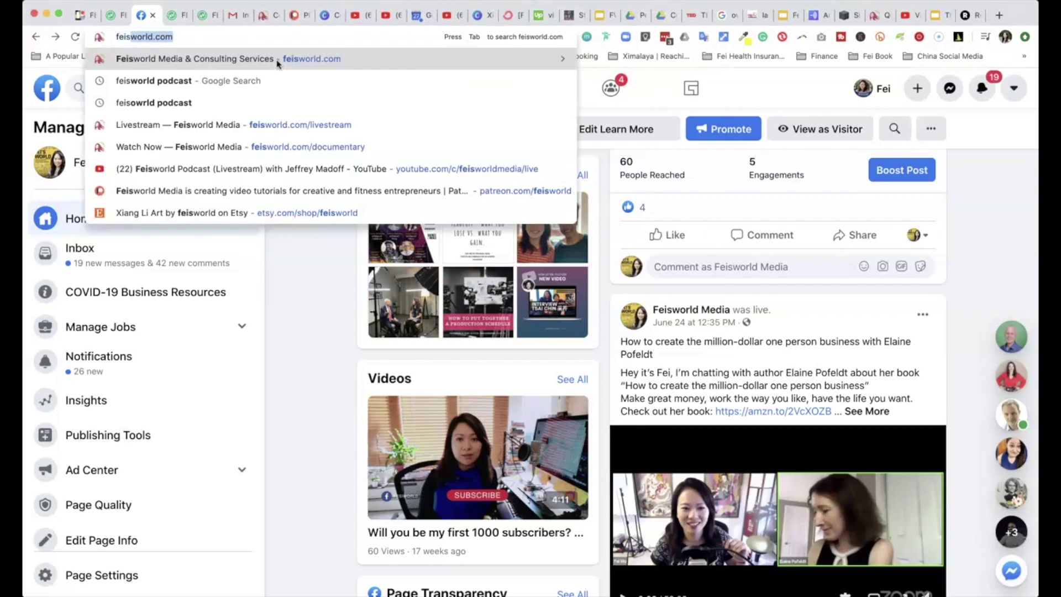
pyautogui.write('world.com/live')
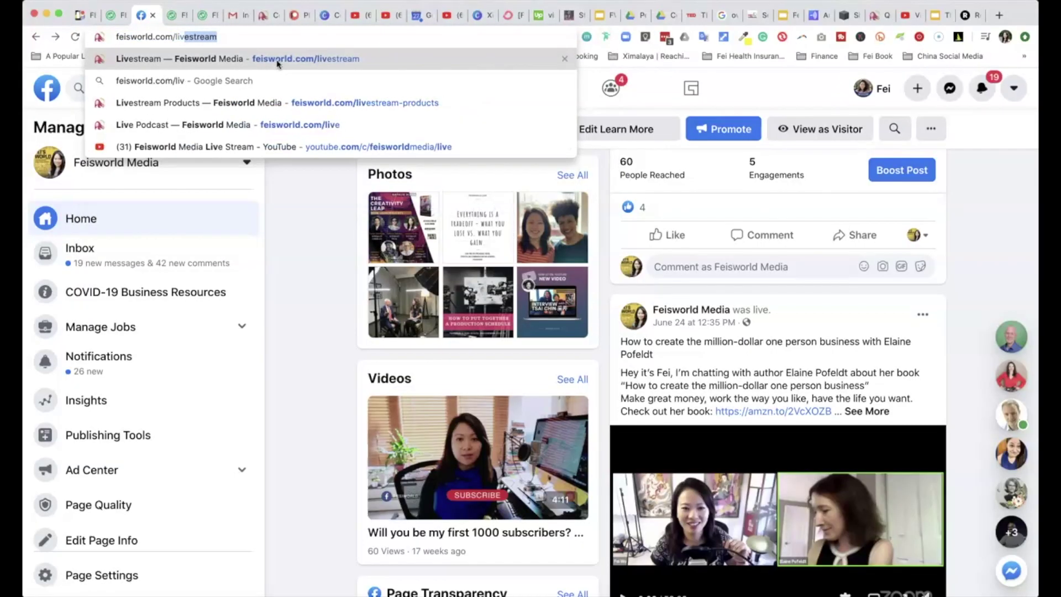
pyautogui.press('Return')
# - Shorten the web address to feisworld.com/live and load that page
pyautogui.click(265, 38)
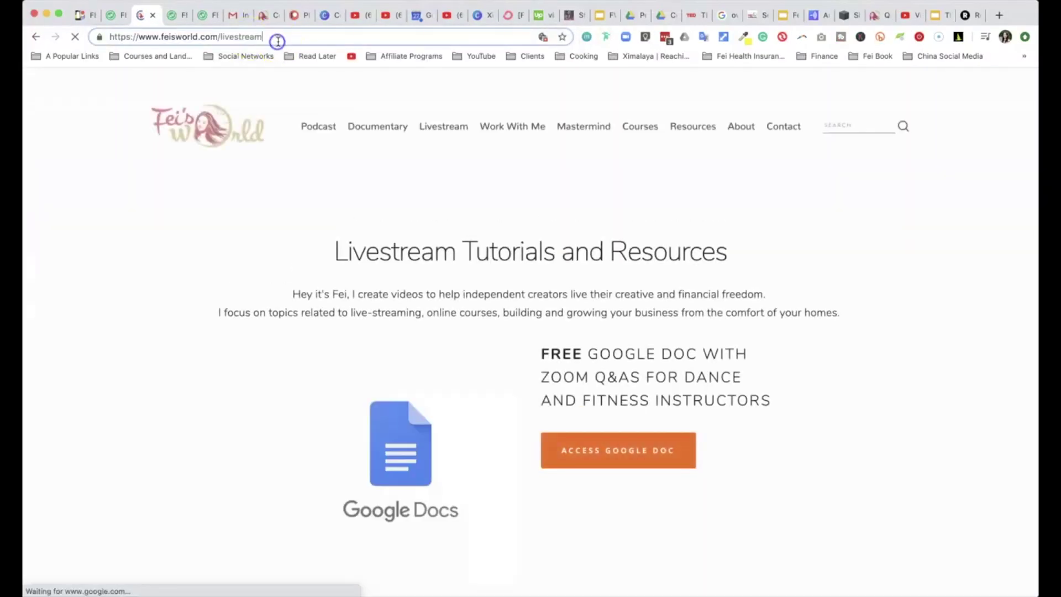
pyautogui.click(276, 37)
pyautogui.press('BackSpace')
pyautogui.press('BackSpace')
pyautogui.press('BackSpace')
pyautogui.press('BackSpace')
pyautogui.press('BackSpace')
pyautogui.press('BackSpace')
pyautogui.press('Return')
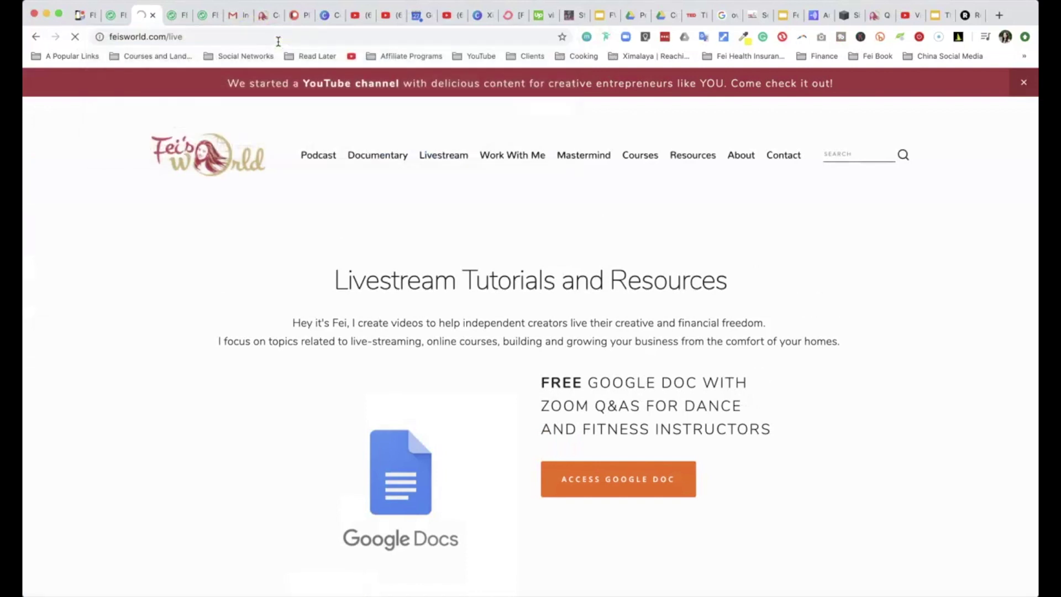
# - Examine the embedded Restream player on the Feisworld Live page, including where its Facebook channel link leads
pyautogui.scroll(-2, 929, 459)
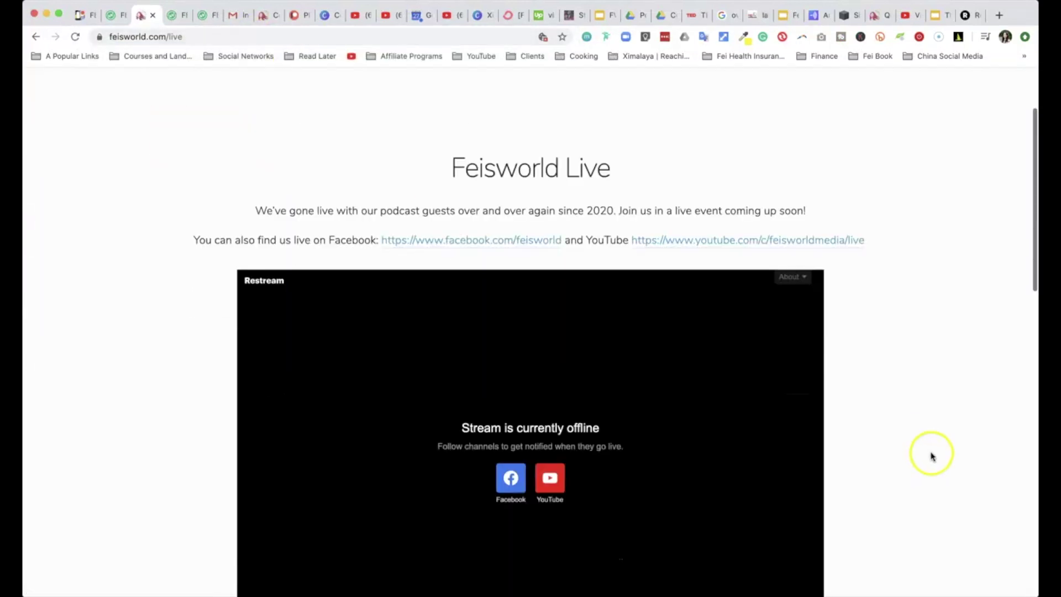
pyautogui.scroll(-1, 932, 458)
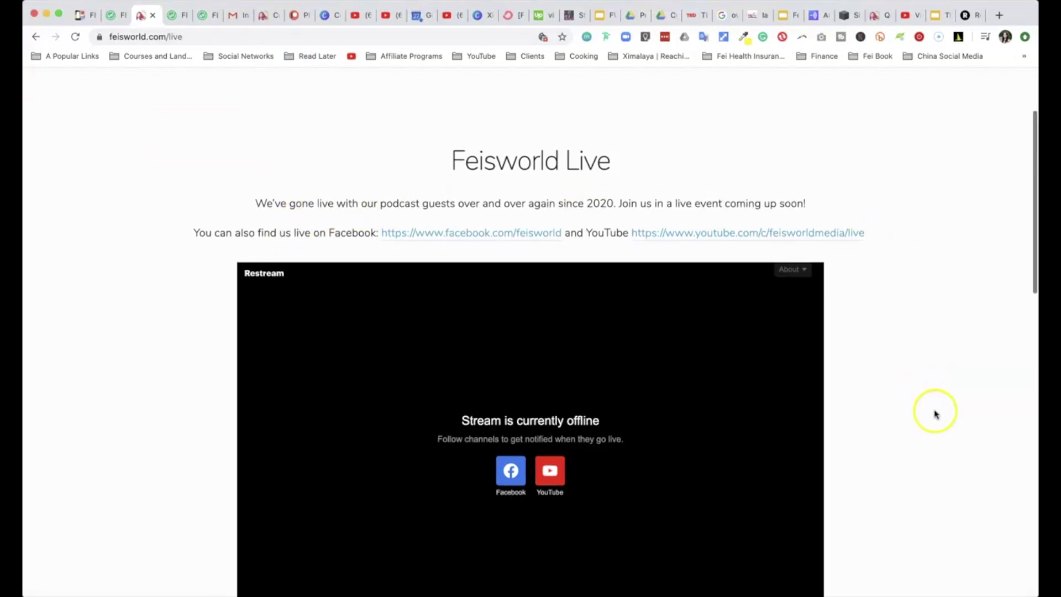
pyautogui.scroll(-2, 857, 396)
pyautogui.scroll(-2, 856, 397)
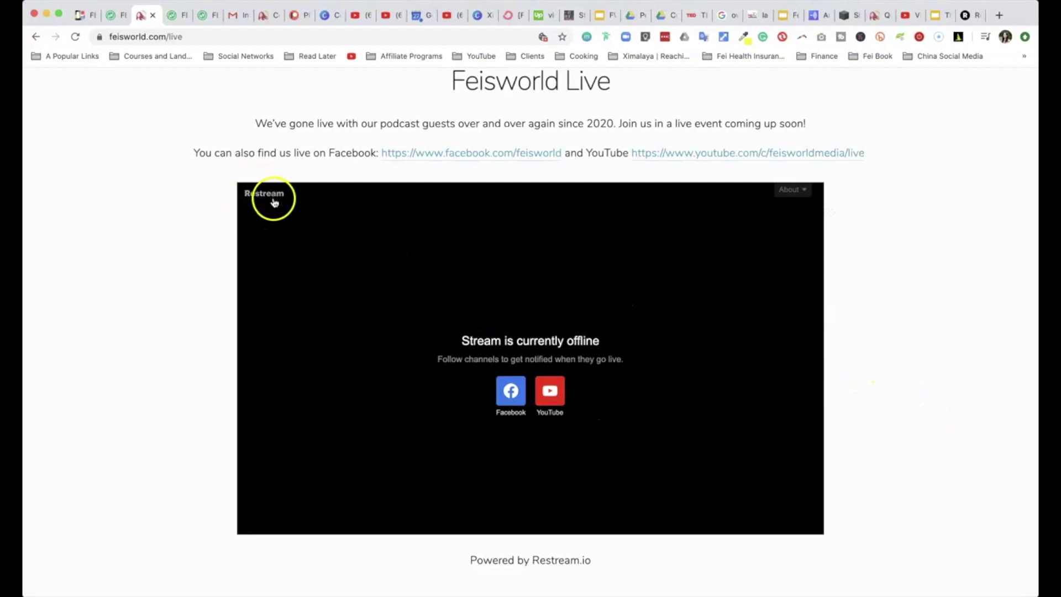
pyautogui.scroll(-1, 625, 389)
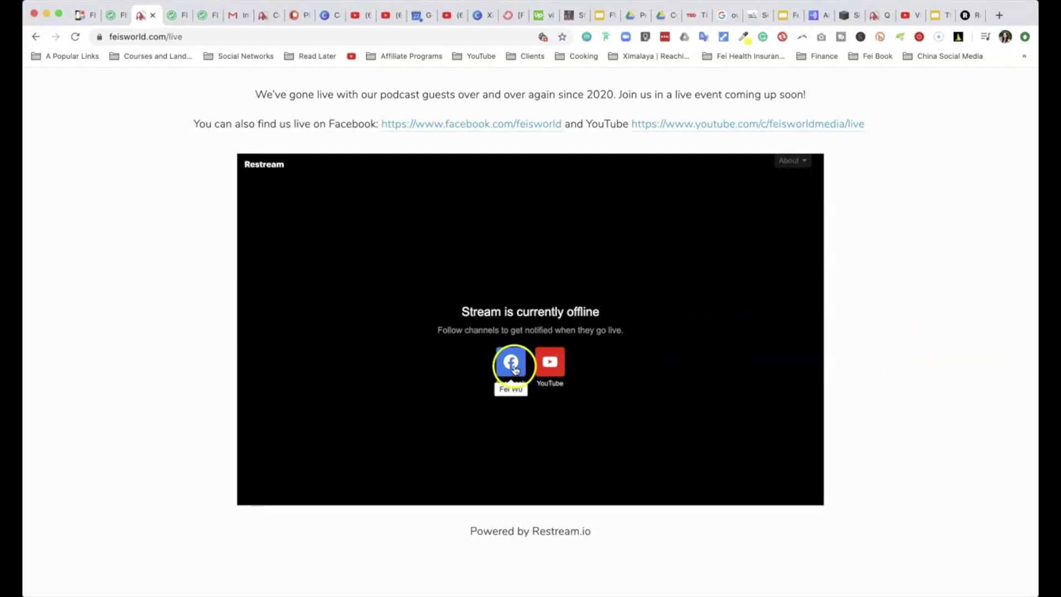
pyautogui.click(513, 369)
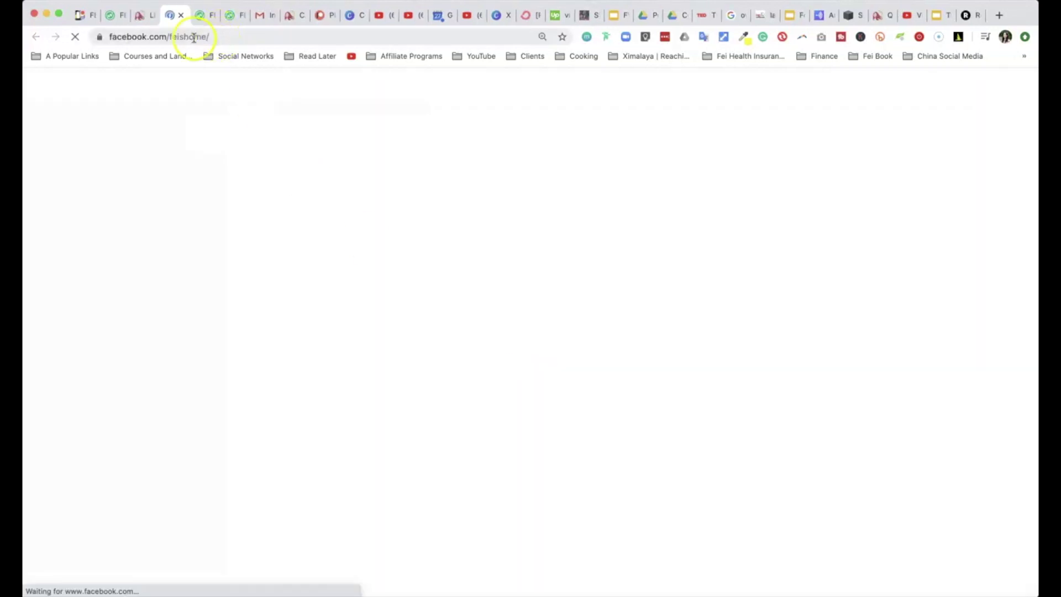
pyautogui.click(183, 15)
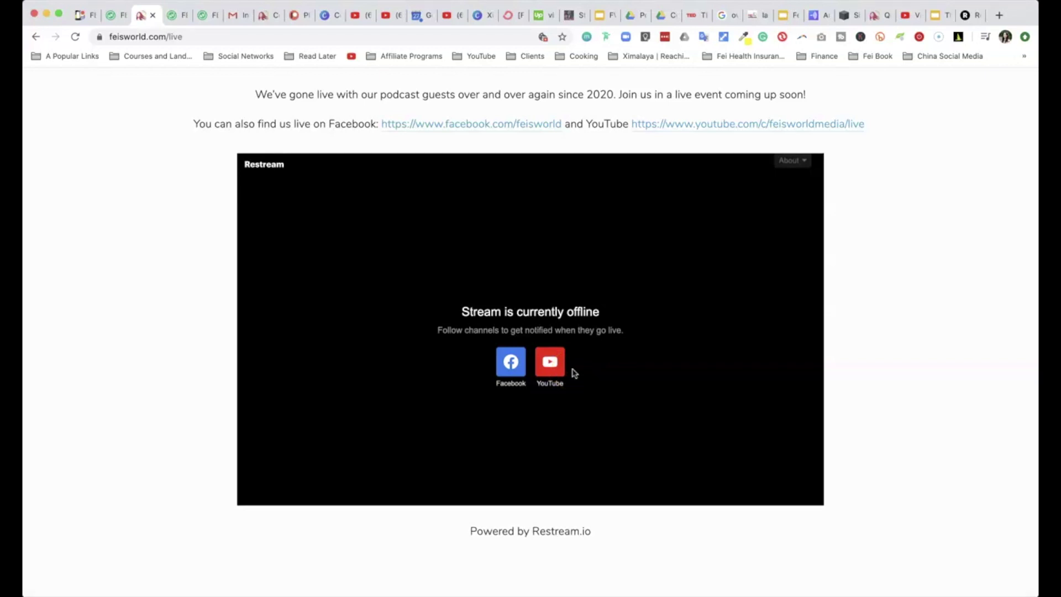
pyautogui.scroll(3, 792, 435)
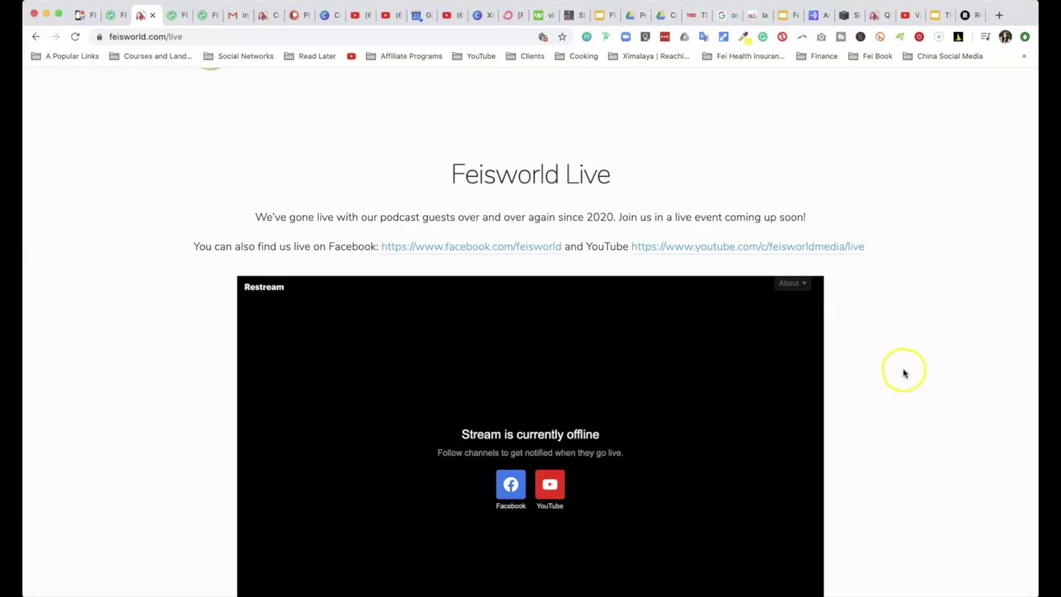
pyautogui.scroll(3, 904, 372)
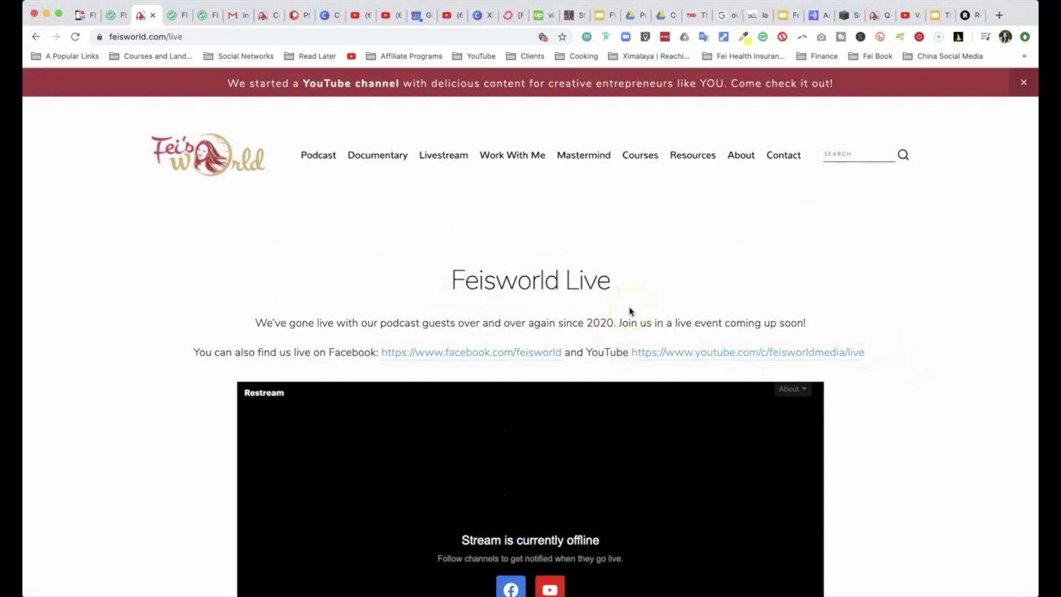
# - Go to restream.io and open the Widget (Beta) section of the account settings
pyautogui.click(179, 38)
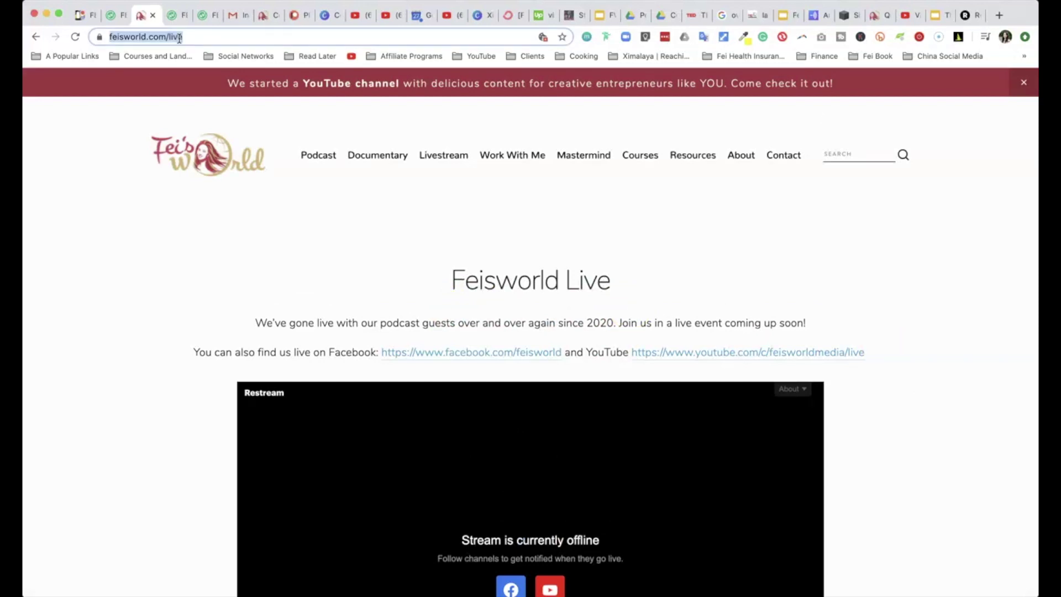
pyautogui.write('restream.io')
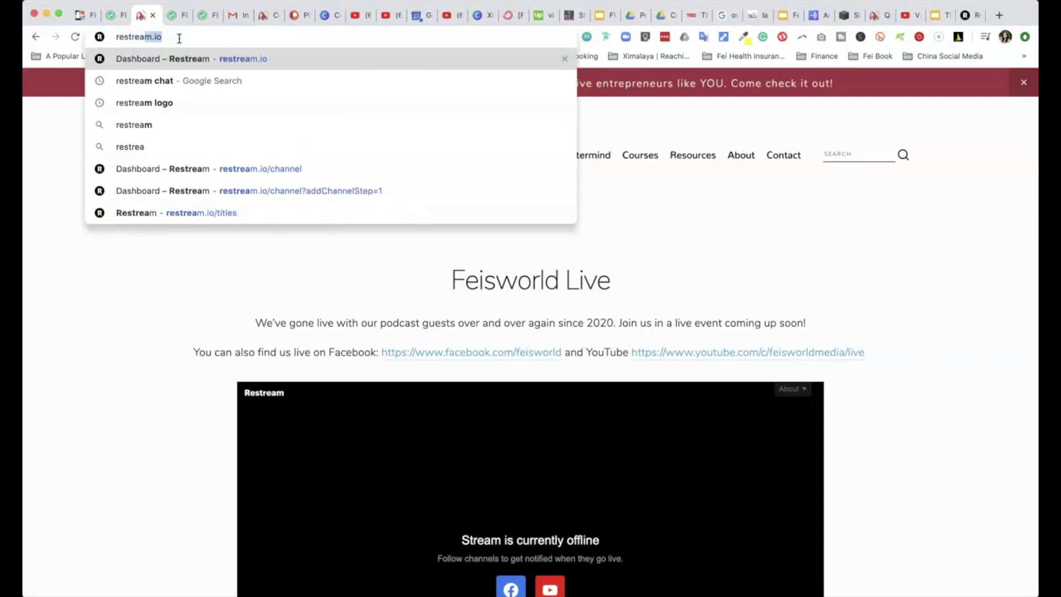
pyautogui.press('Return')
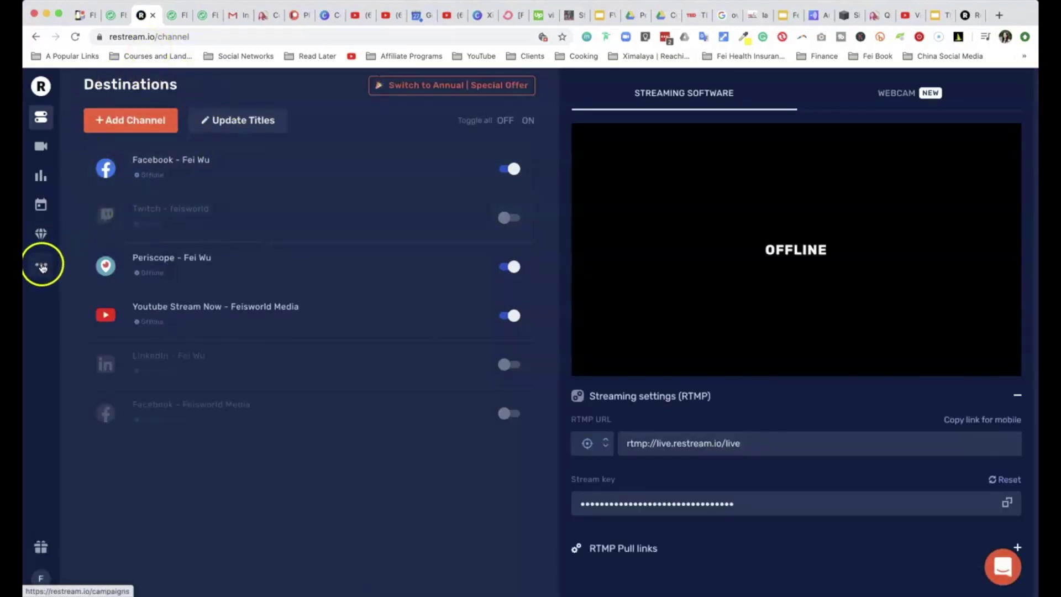
pyautogui.moveTo(42, 269)
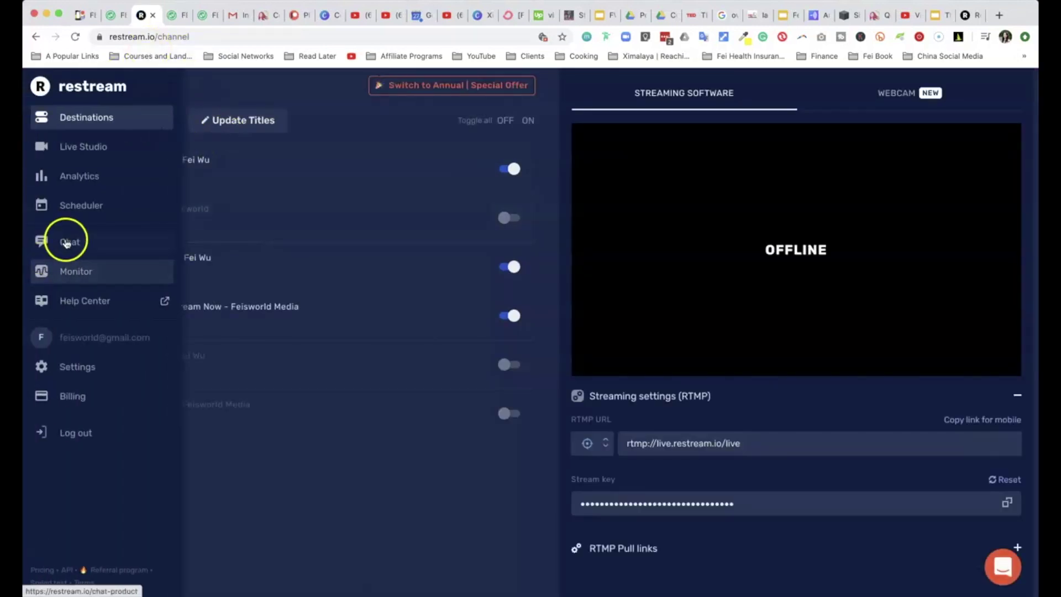
pyautogui.click(101, 371)
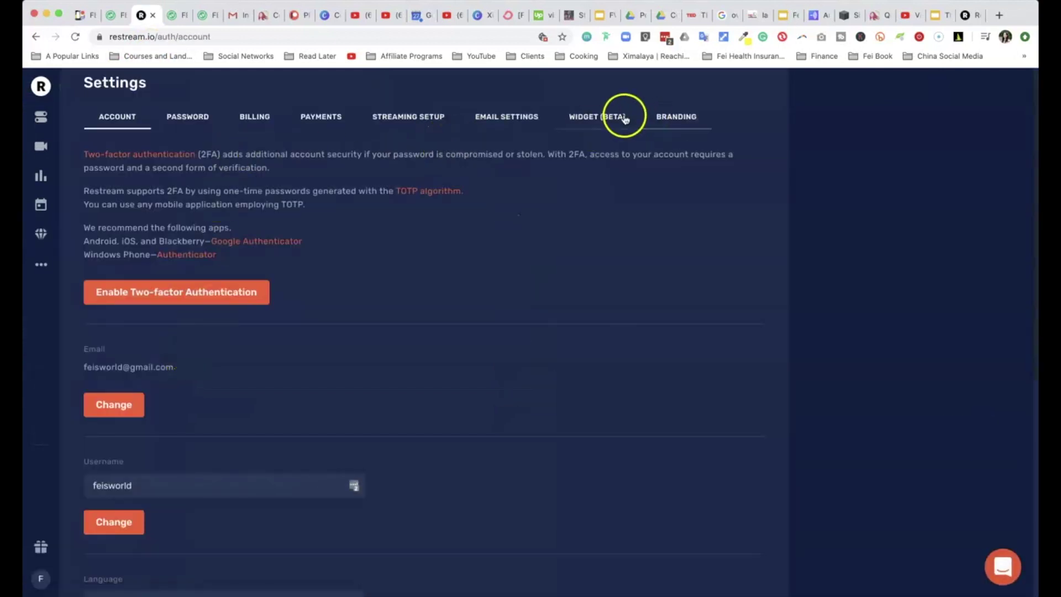
pyautogui.click(592, 122)
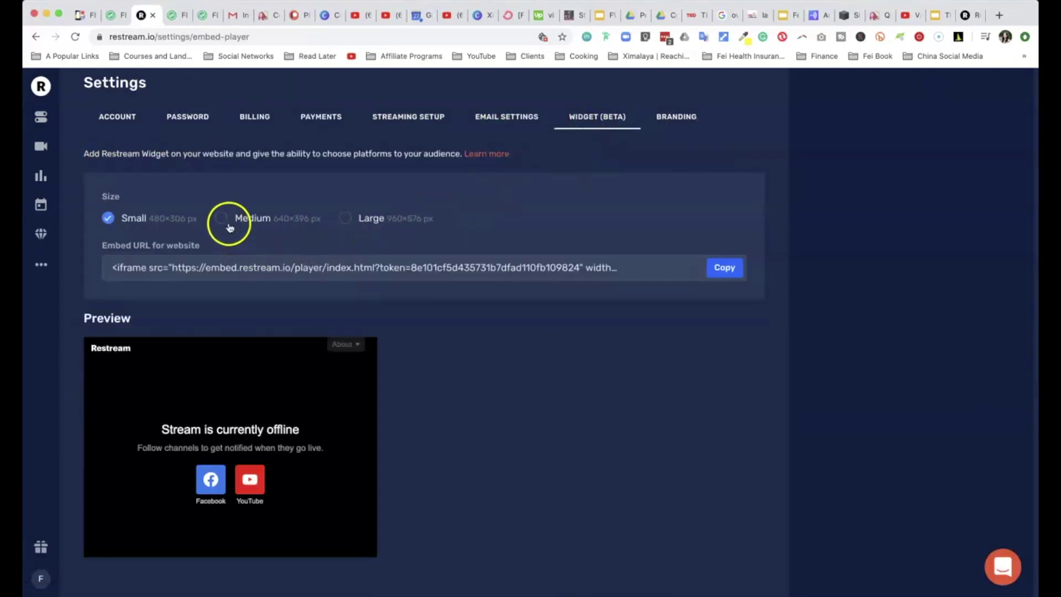
# - Copy the Restream widget's website embed code and set the widget size to Large (960×576 px)
pyautogui.moveTo(634, 265); pyautogui.dragTo(107, 239)
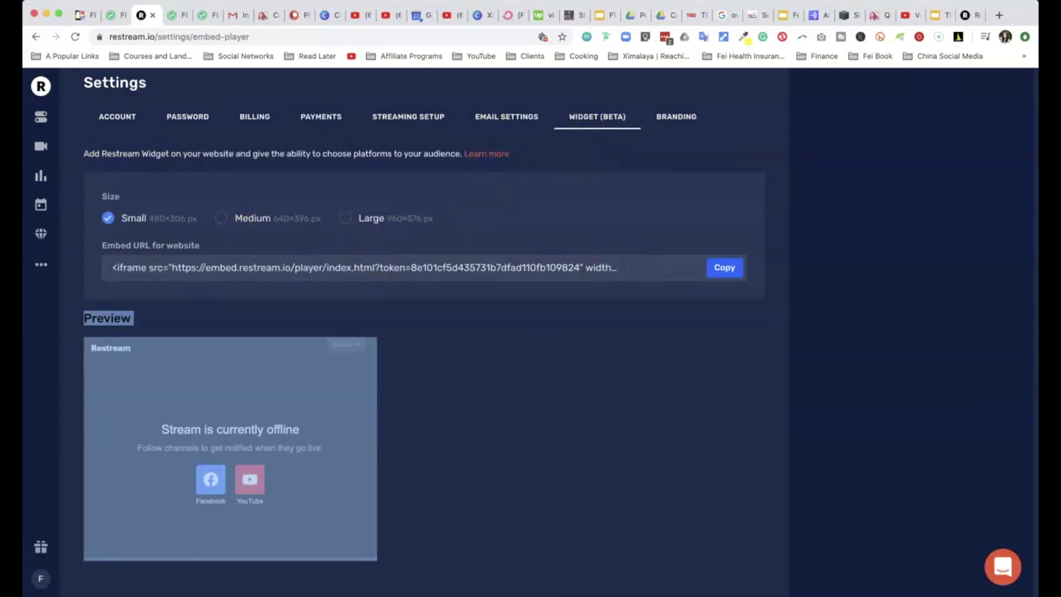
pyautogui.click(612, 227)
pyautogui.click(721, 271)
pyautogui.click(231, 219)
pyautogui.click(345, 217)
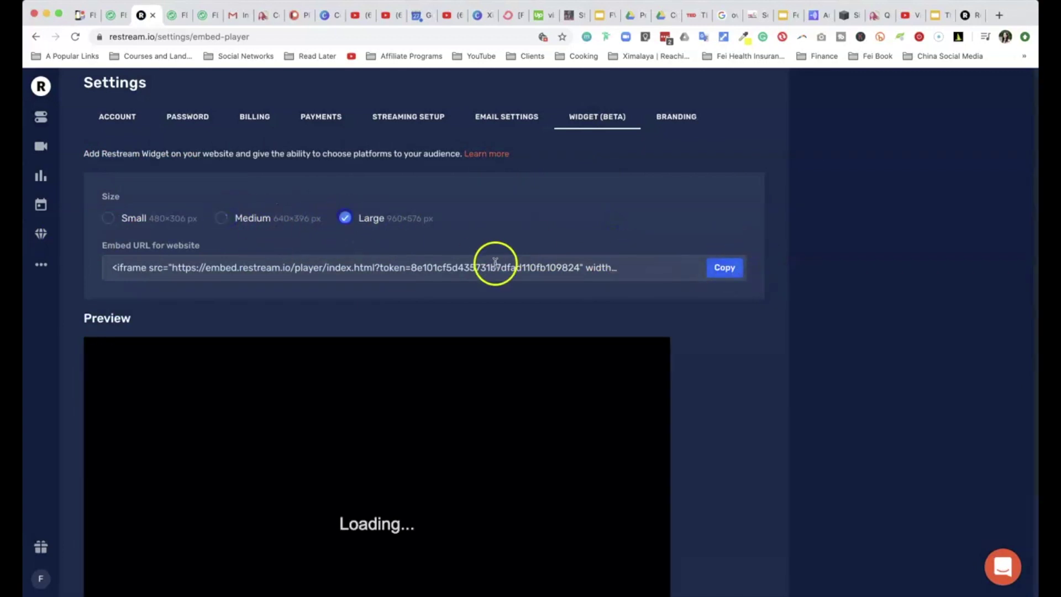
pyautogui.scroll(-1, 492, 267)
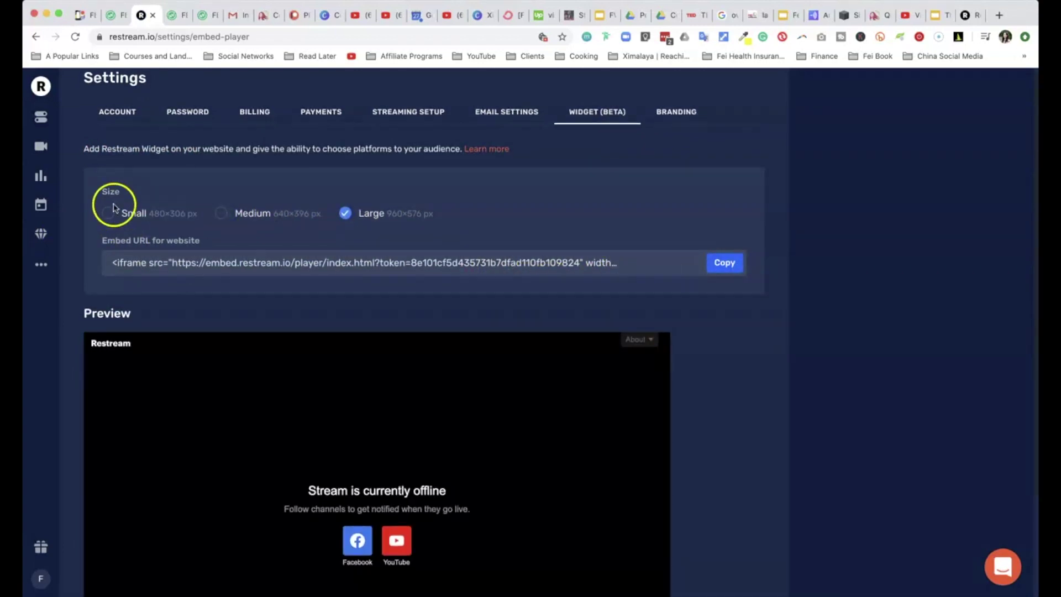
pyautogui.scroll(-1, 635, 360)
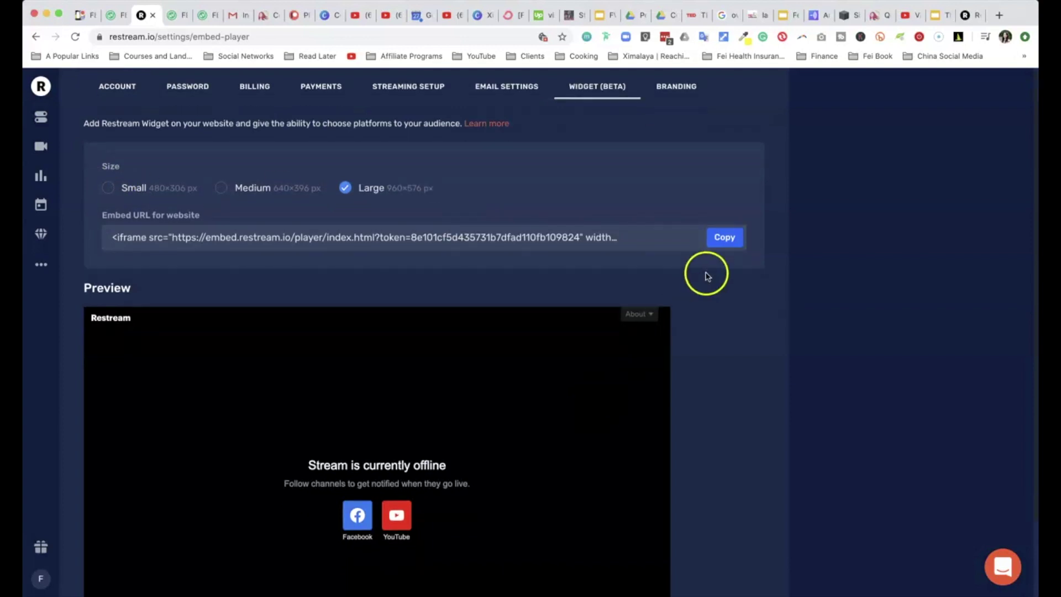
# - Copy the website embed code for the Large Restream widget
pyautogui.click(716, 239)
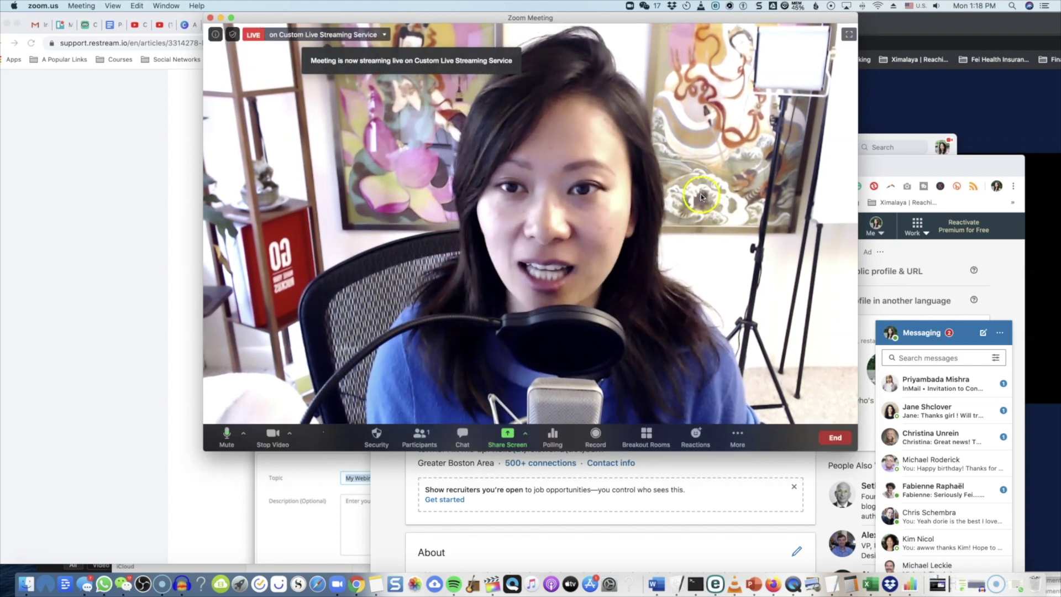
# - Switch to the Zoom meeting and open the options for its custom live streaming service
pyautogui.click(381, 35)
pyautogui.click(424, 20)
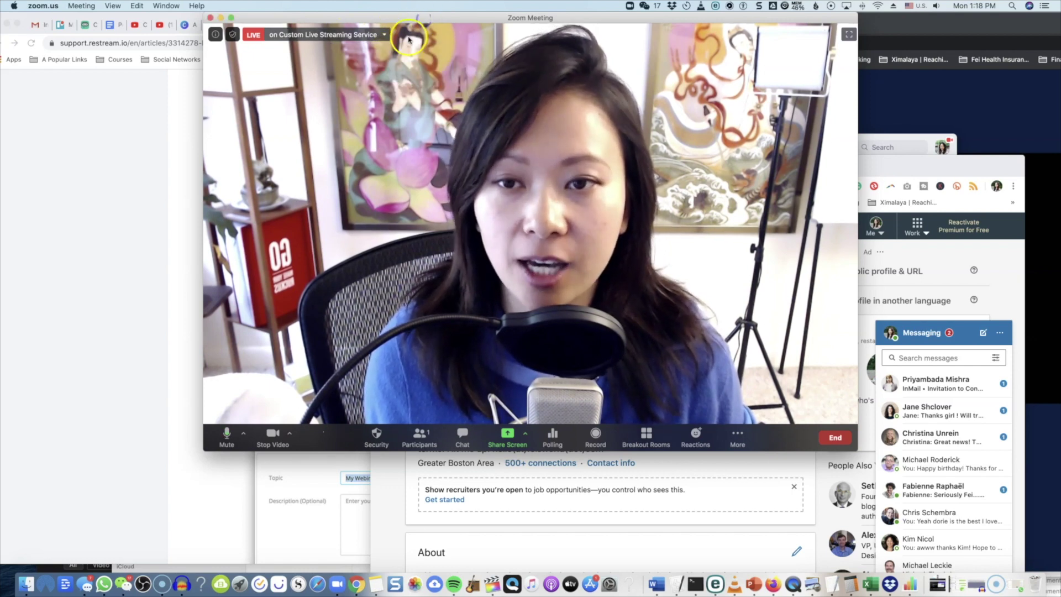
pyautogui.click(382, 35)
pyautogui.click(768, 413)
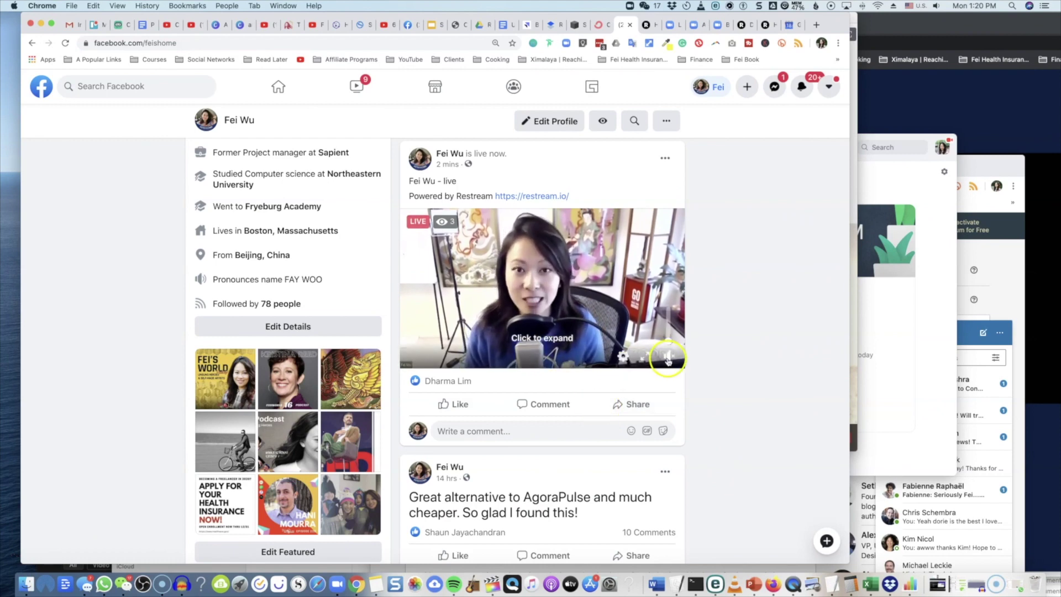
# - View the live stream post on the Facebook profile and the Restream live tweet on the Feisworld Twitter profile
pyautogui.scroll(3, 668, 360)
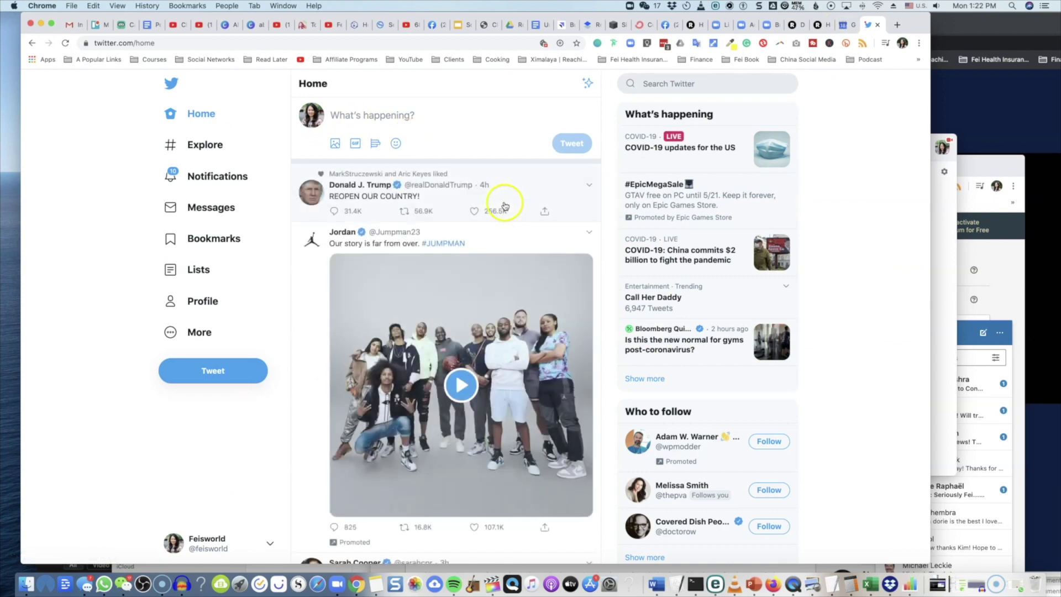
pyautogui.press('g')
pyautogui.press('p')
pyautogui.scroll(-2, 669, 326)
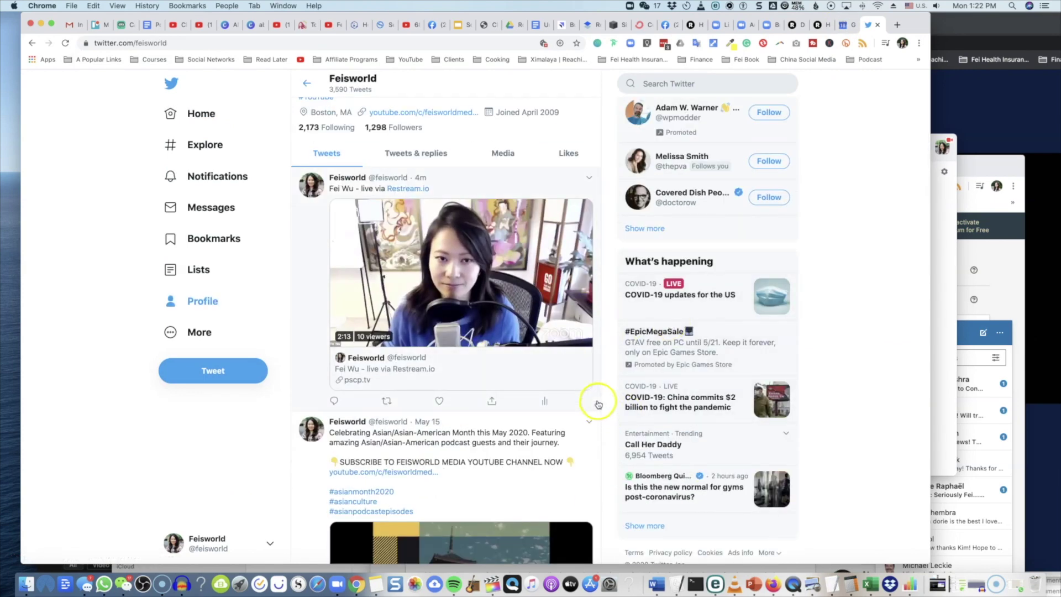
# - Return to Restream's Destinations page and check the status of the connected channels
pyautogui.hotkey('ctrl', 'shift', 'Tab')
pyautogui.hotkey('ctrl', 'shift', 'Tab')
pyautogui.hotkey('ctrl', 'shift', 'Tab')
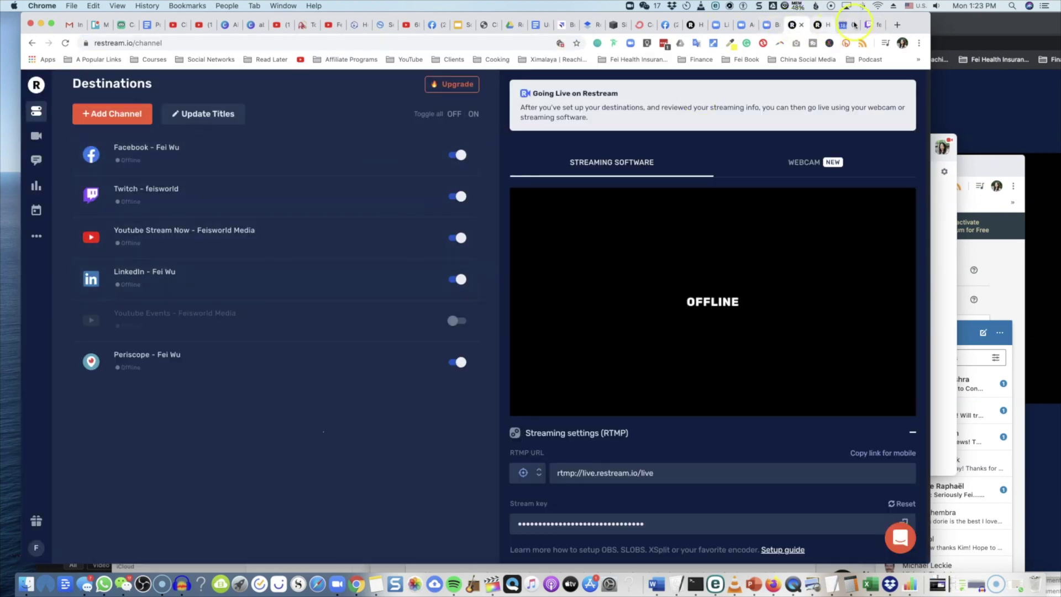
# - Go to YouTube Studio, open the details of the latest Feisworld Media Live Stream video and play its recording
pyautogui.click(898, 25)
pyautogui.write('youtube.com')
pyautogui.press('Return')
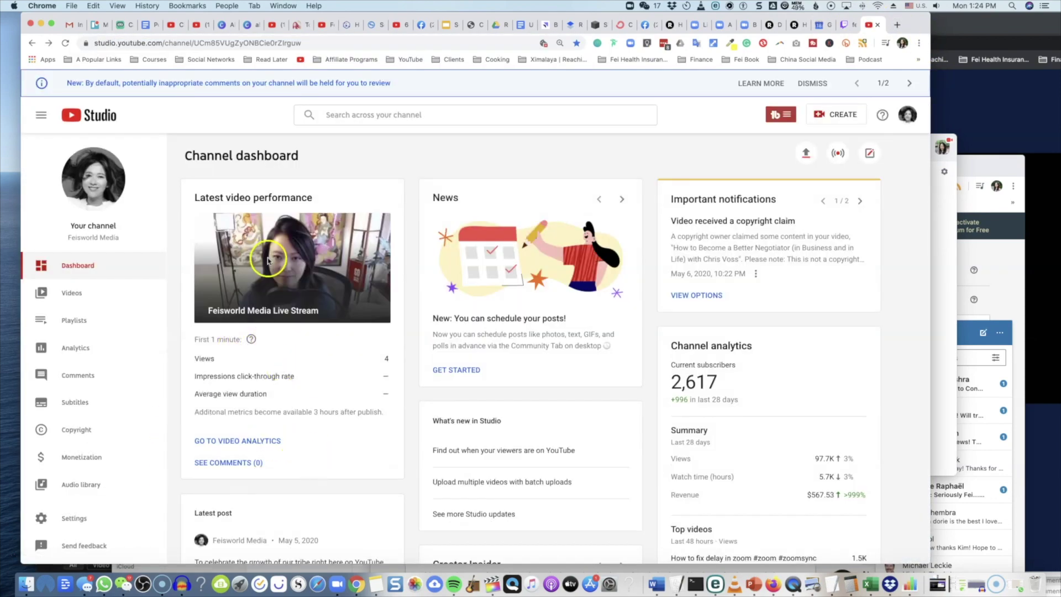
pyautogui.click(237, 441)
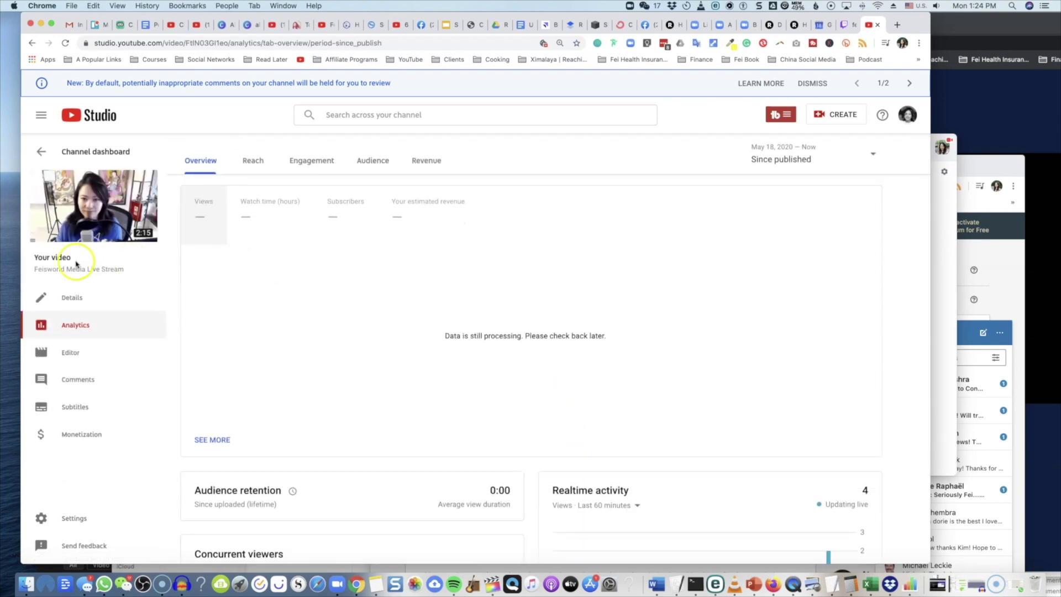
pyautogui.click(83, 298)
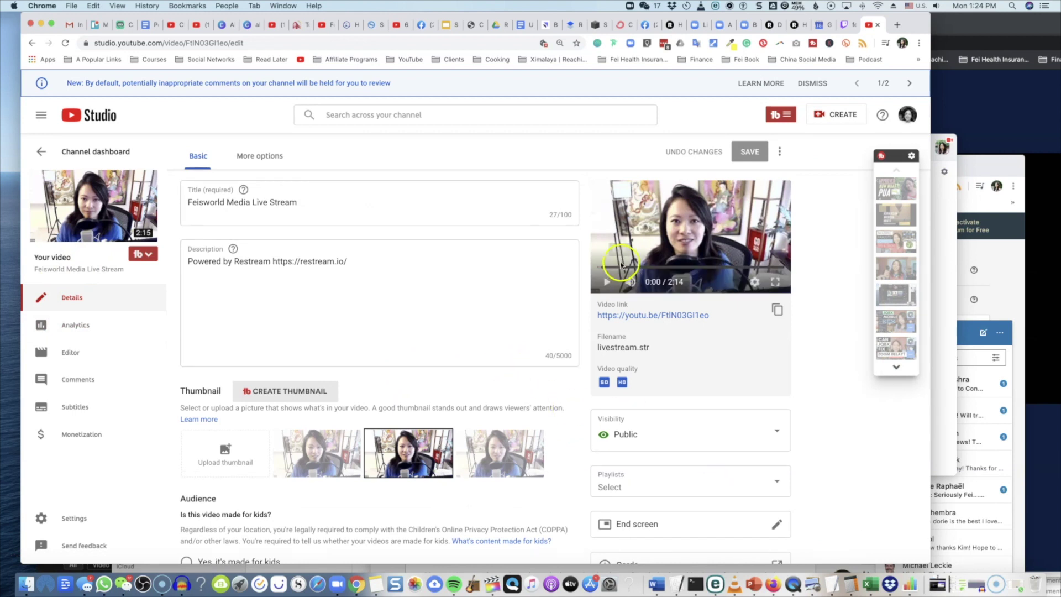
pyautogui.click(606, 319)
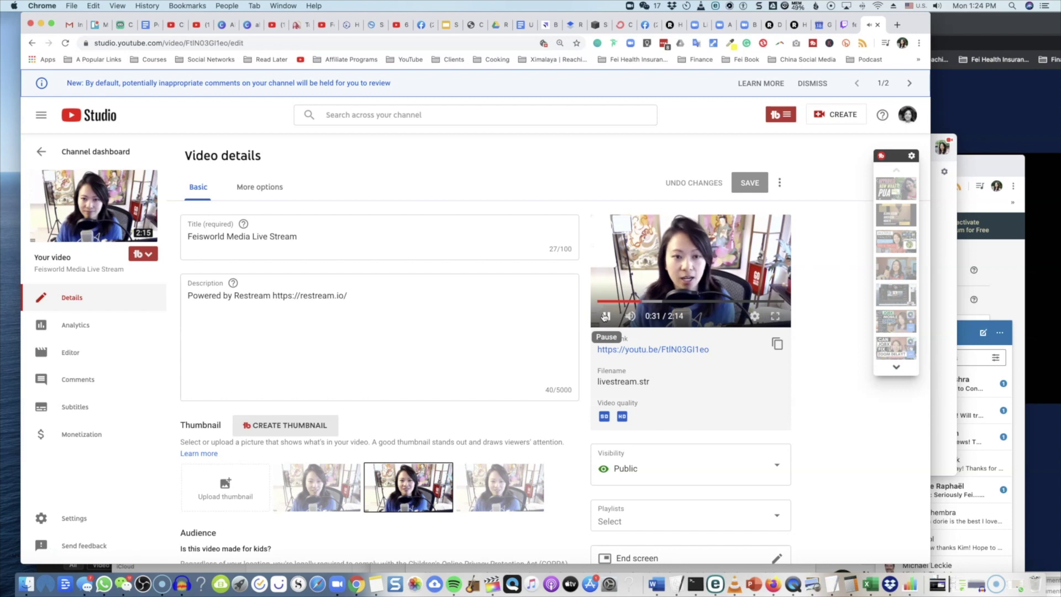
# - Set the live stream video's visibility to Unlisted
pyautogui.scroll(-3, 663, 320)
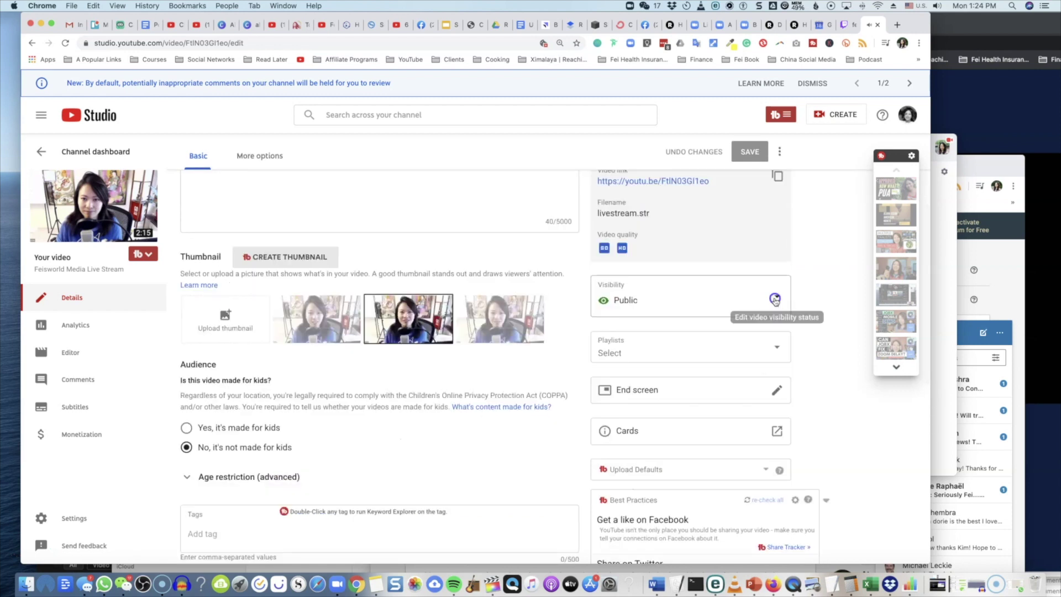
pyautogui.click(640, 289)
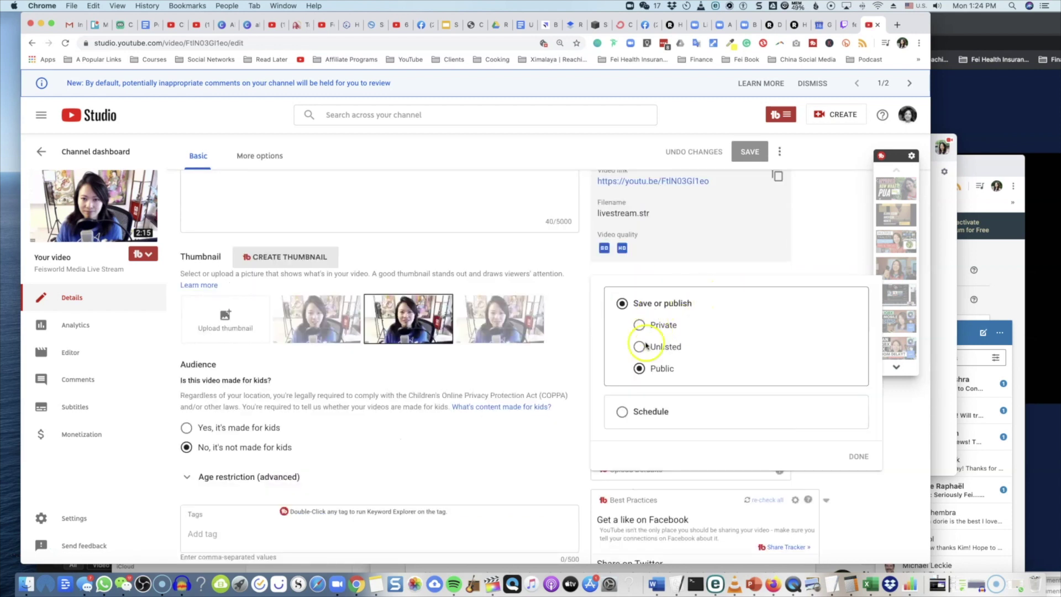
pyautogui.click(860, 457)
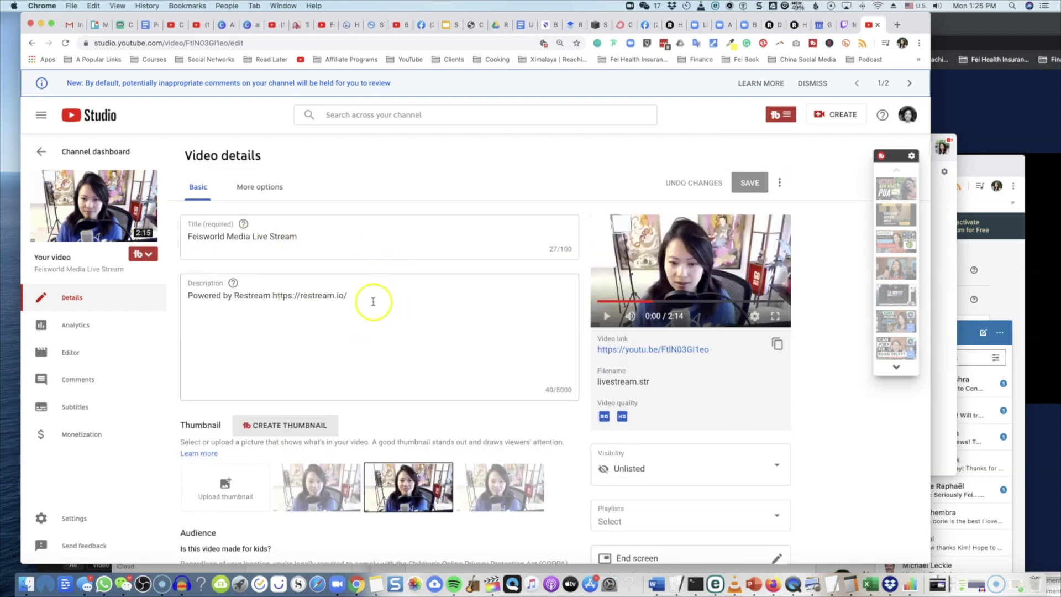
# - Open the video's title for editing, with the cursor at the end of the text
pyautogui.moveTo(221, 287); pyautogui.dragTo(269, 239)
pyautogui.doubleClick(270, 237)
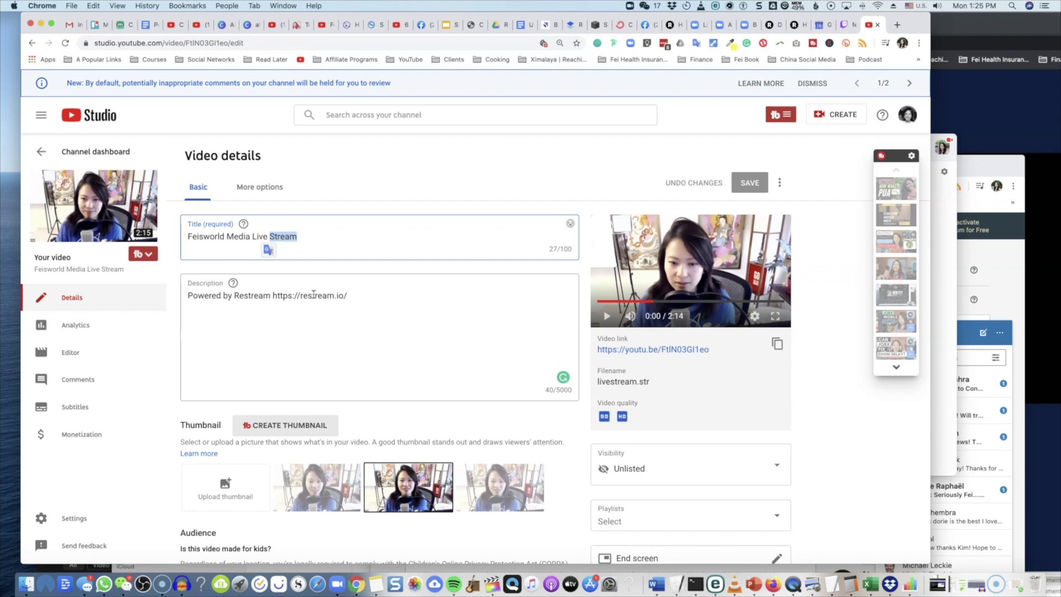
pyautogui.click(308, 237)
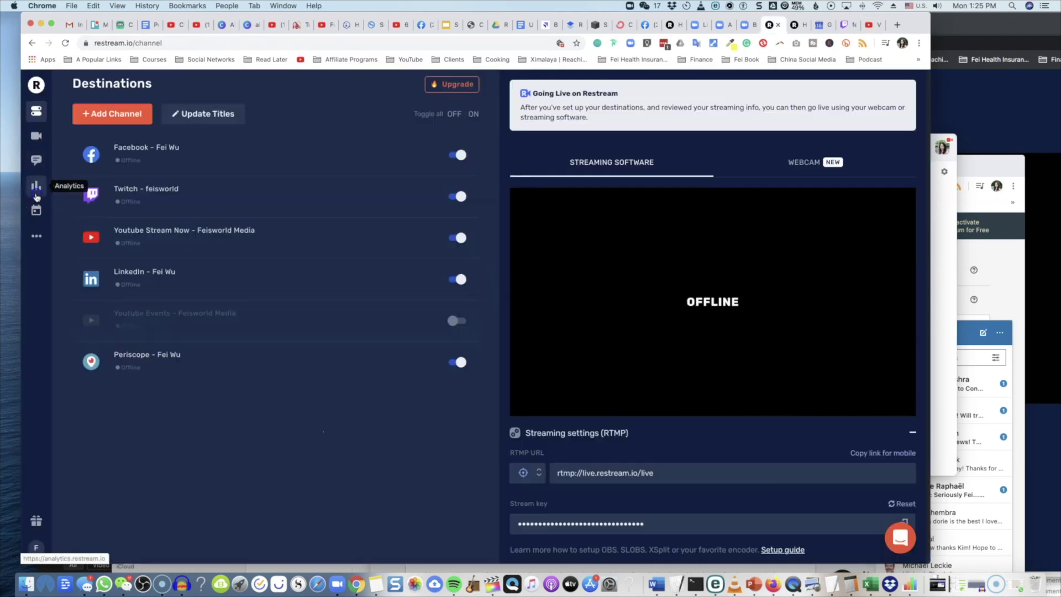
# - Open Restream's analytics for the last session and examine the viewer figures for each channel
pyautogui.click(37, 188)
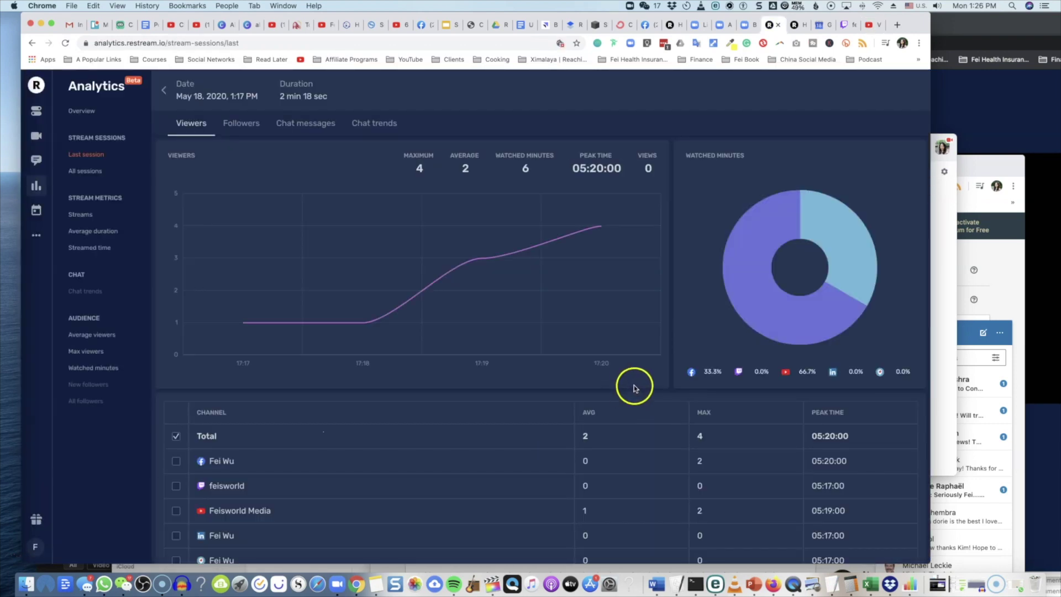
pyautogui.scroll(-1, 663, 389)
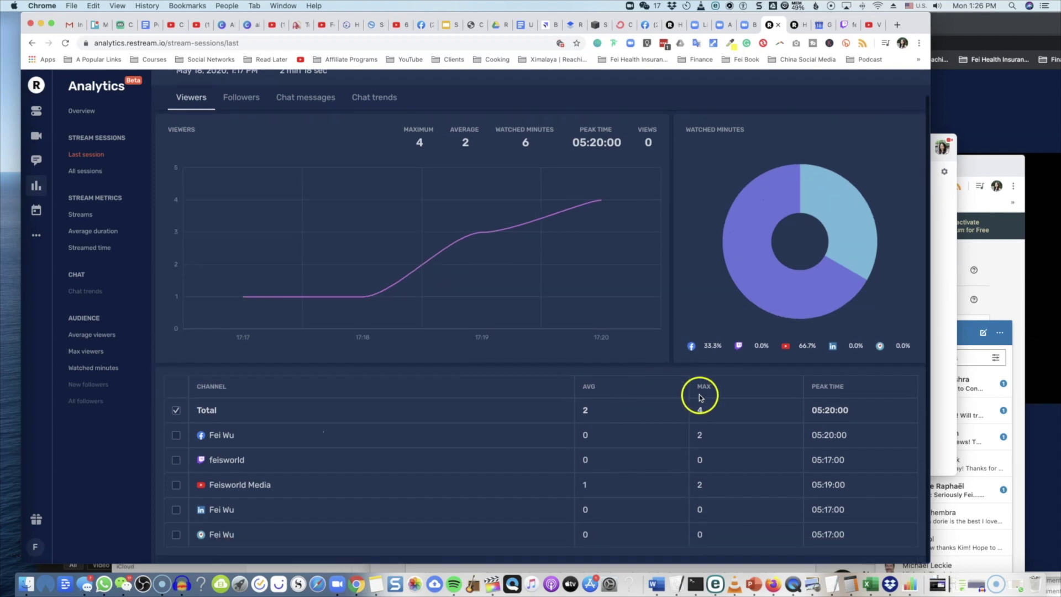
pyautogui.scroll(1, 635, 459)
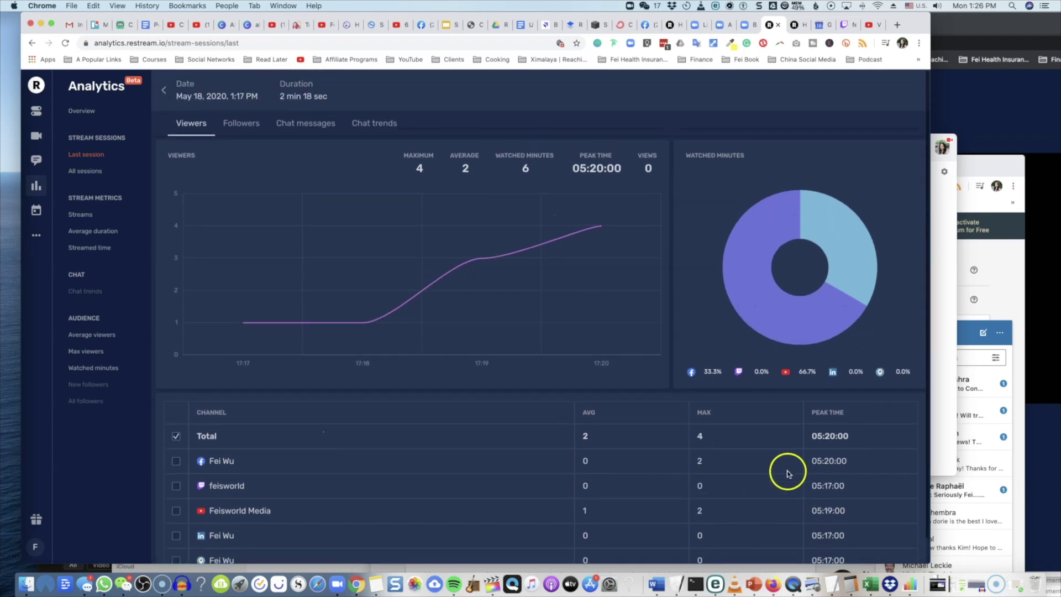
pyautogui.scroll(-1, 794, 481)
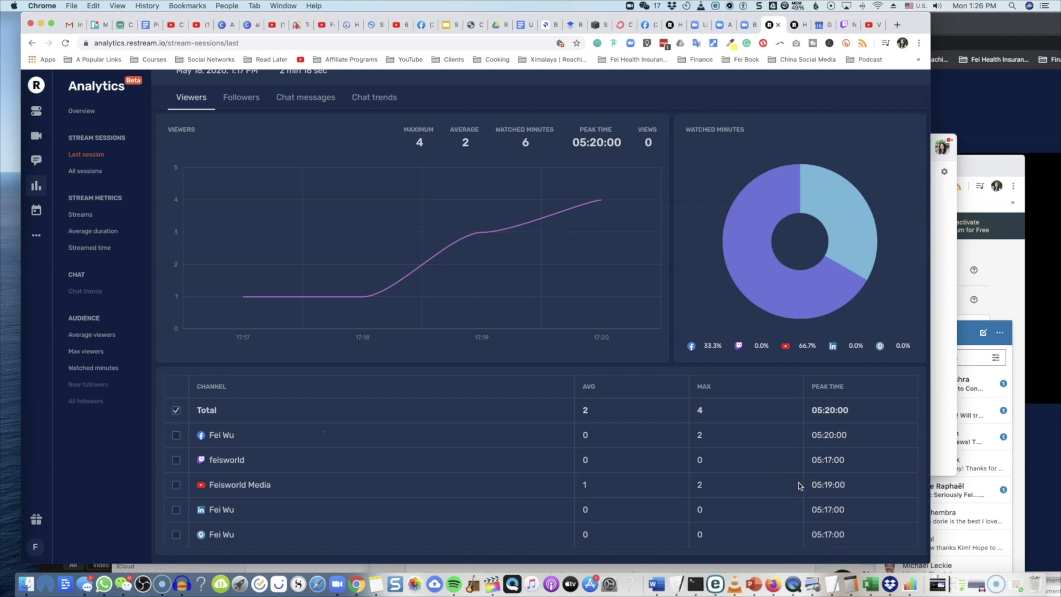
# - Inspect each channel's share in the Watched Minutes chart of the last session
pyautogui.click(703, 344)
pyautogui.scroll(1, 751, 359)
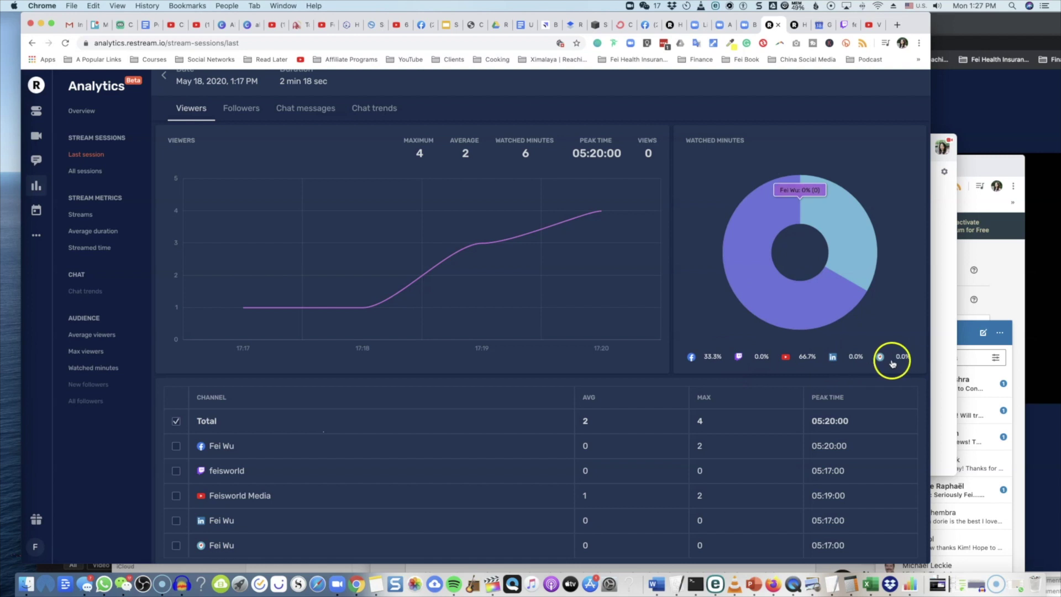
pyautogui.click(871, 236)
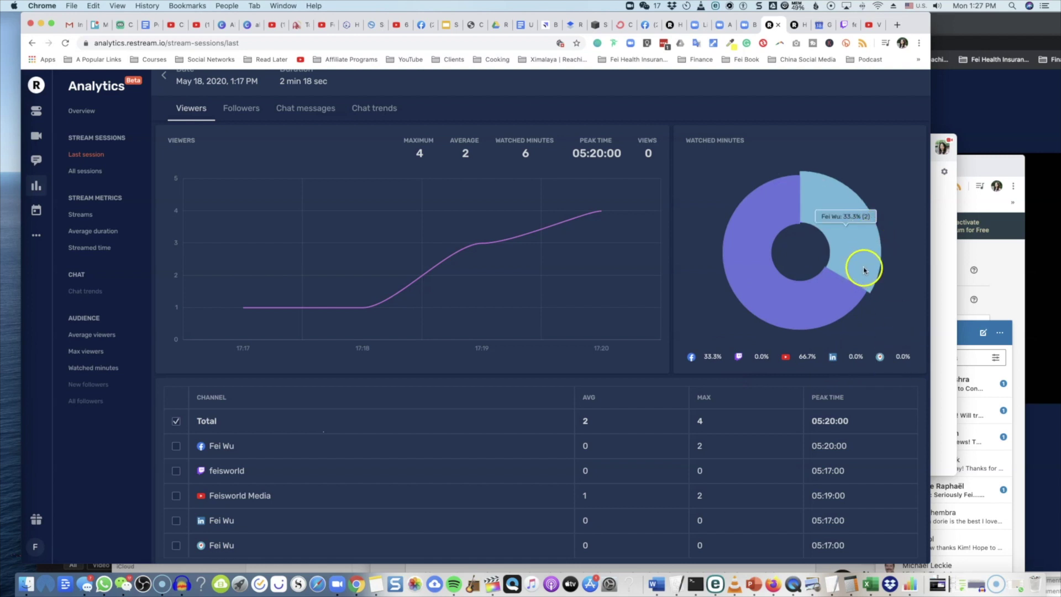
pyautogui.moveTo(818, 315)
pyautogui.moveTo(865, 244)
# - Open the May 18, 2020 stream session and examine its channel table and viewers graph over time
pyautogui.click(862, 393)
pyautogui.scroll(-1, 301, 459)
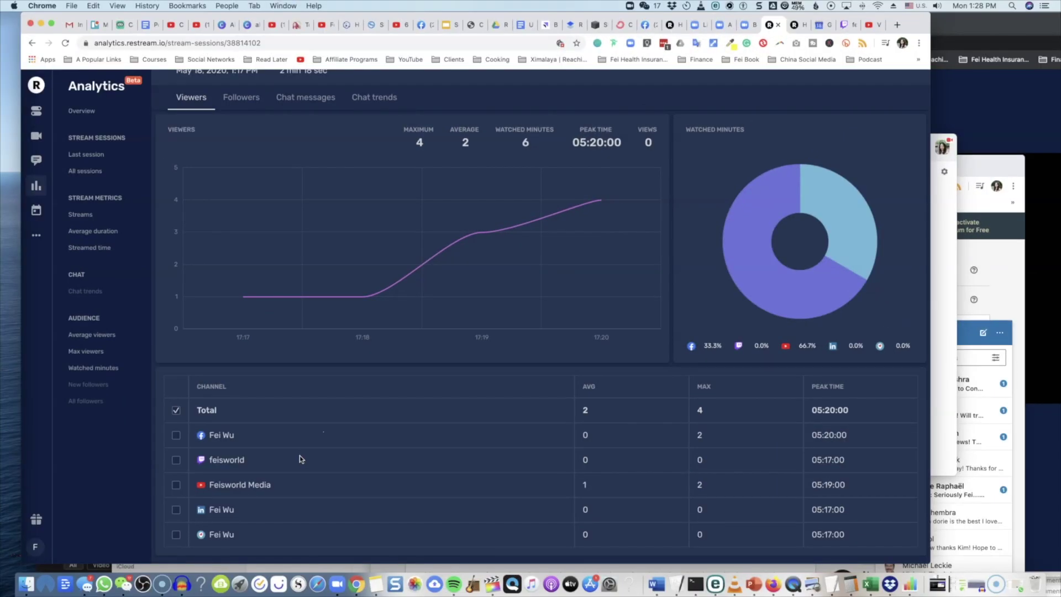
pyautogui.scroll(2, 310, 420)
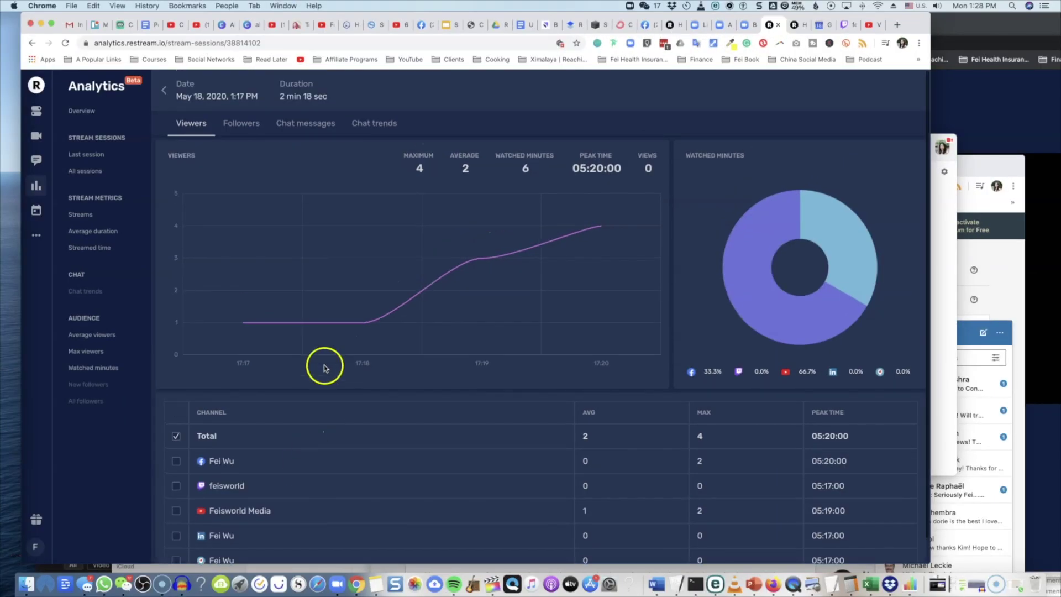
pyautogui.moveTo(352, 350)
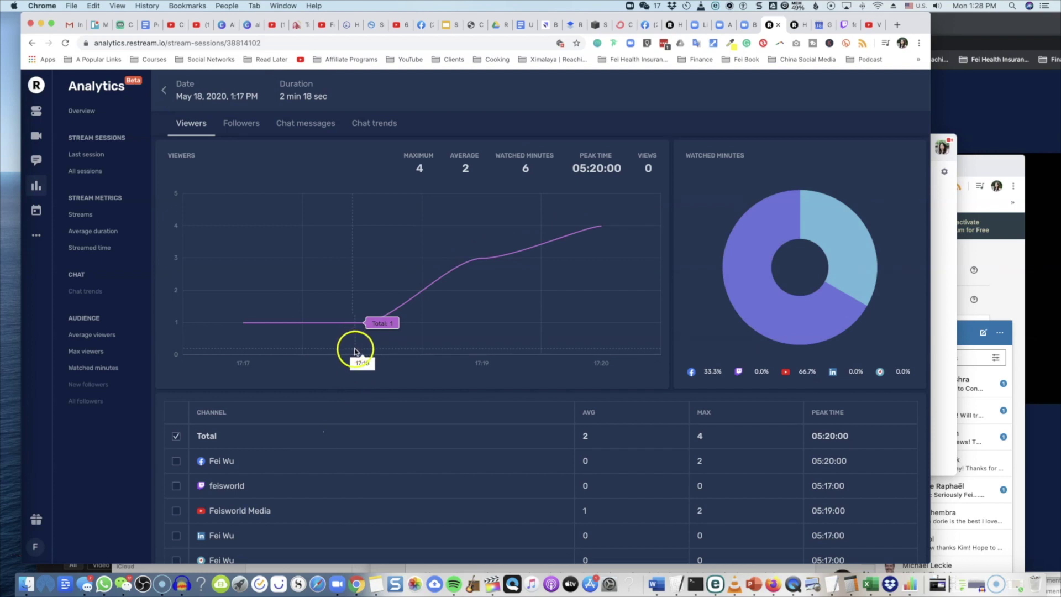